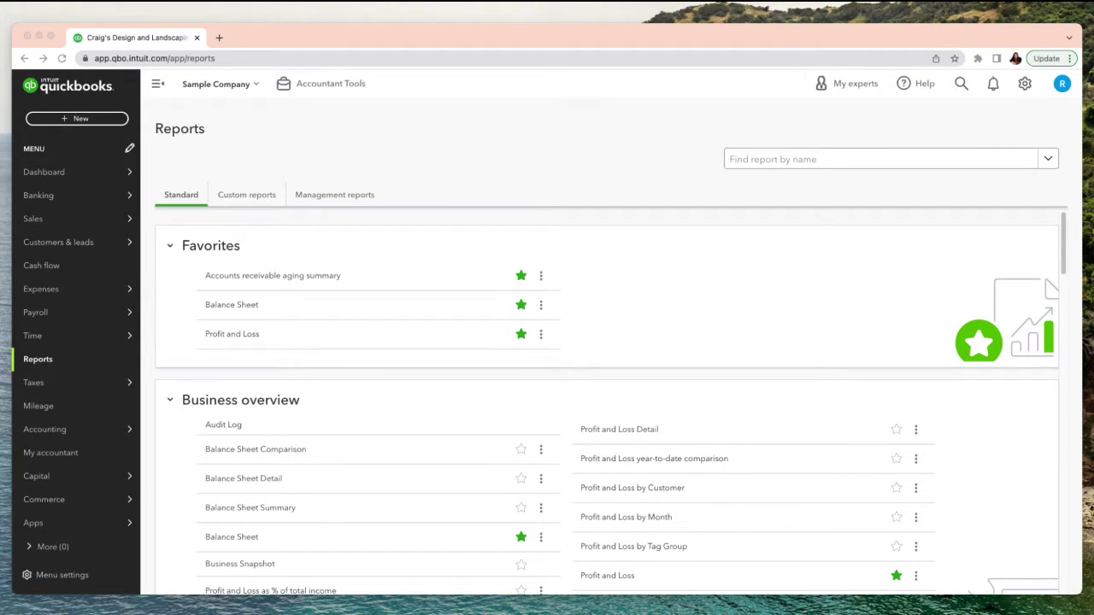
# - Switch the company file to Business view
pyautogui.click(51, 37)
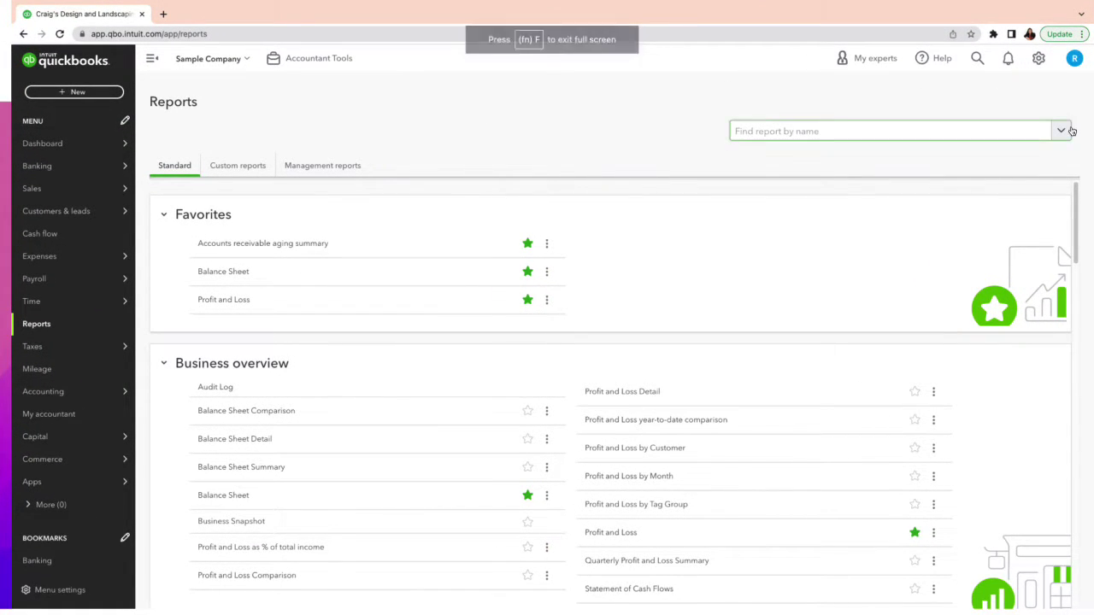
pyautogui.click(1038, 59)
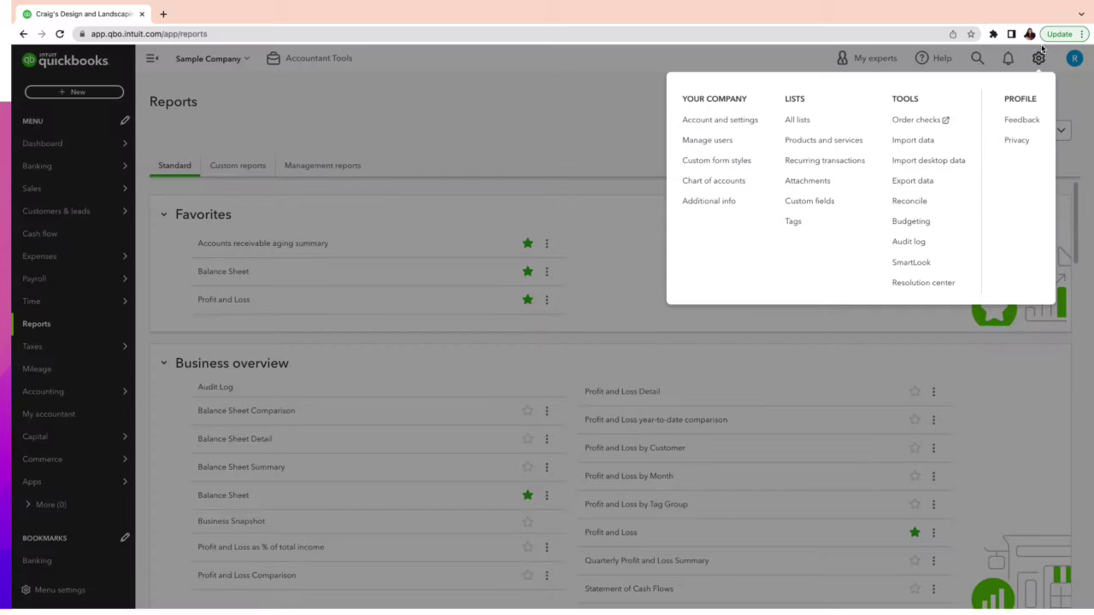
pyautogui.click(976, 323)
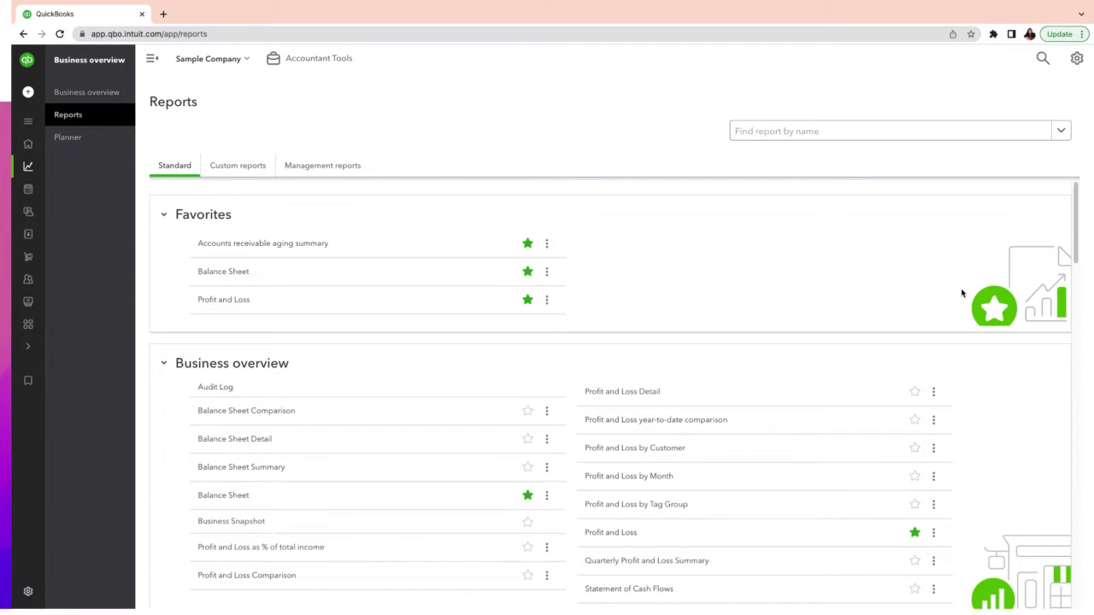
pyautogui.click(28, 120)
# - Open the Accounts receivable aging summary report from the Who owes you section
pyautogui.scroll(-3, 454, 260)
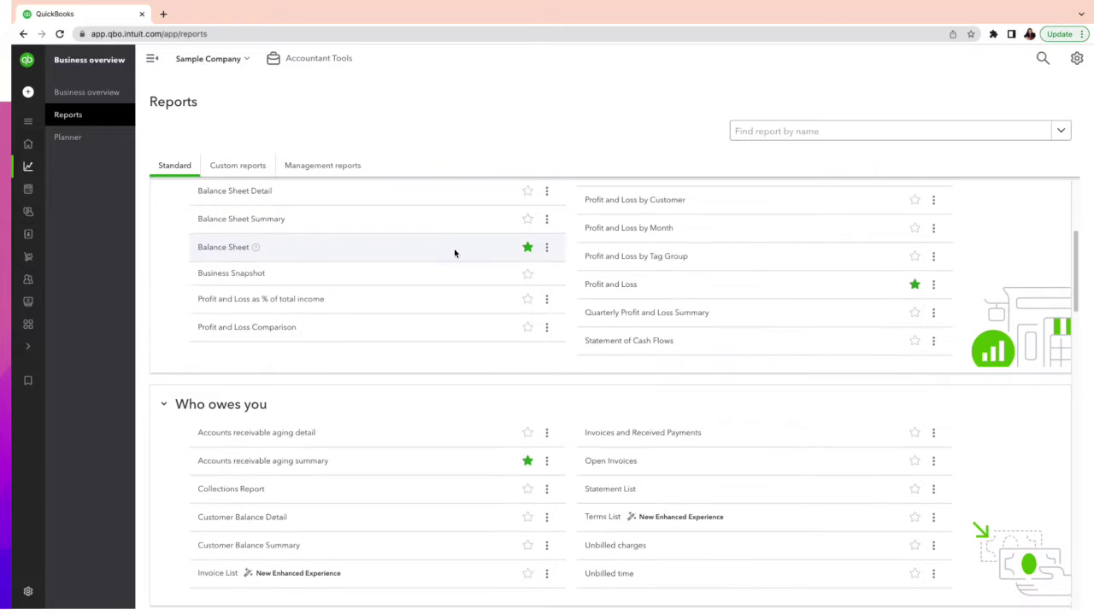
pyautogui.scroll(-1, 454, 253)
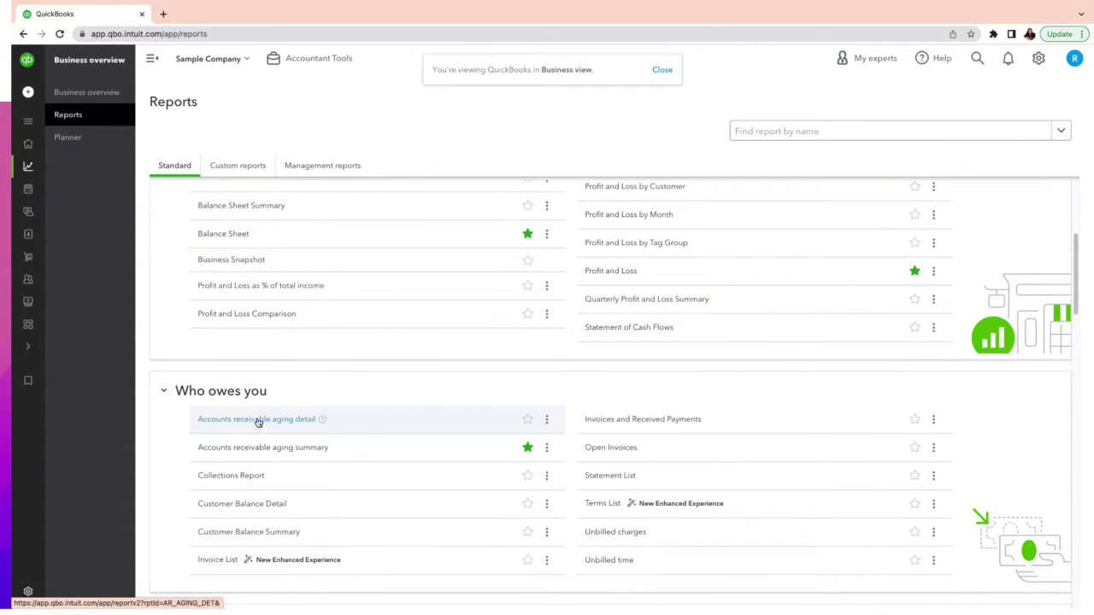
pyautogui.click(268, 449)
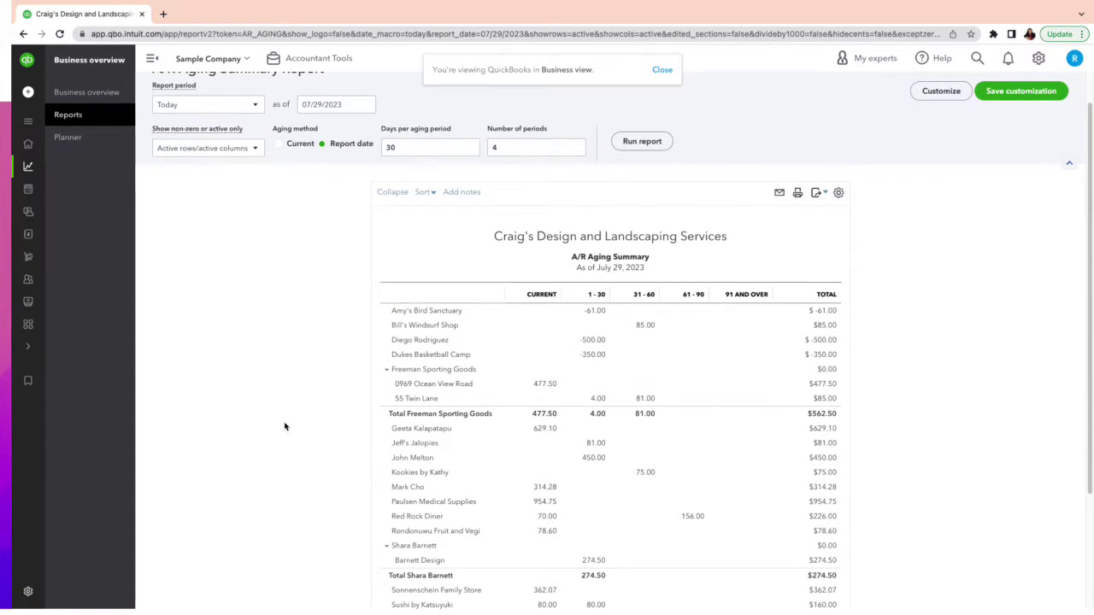
# - Return to the report list, open the Accounts receivable aging detail report and examine its past-due groups
pyautogui.click(184, 83)
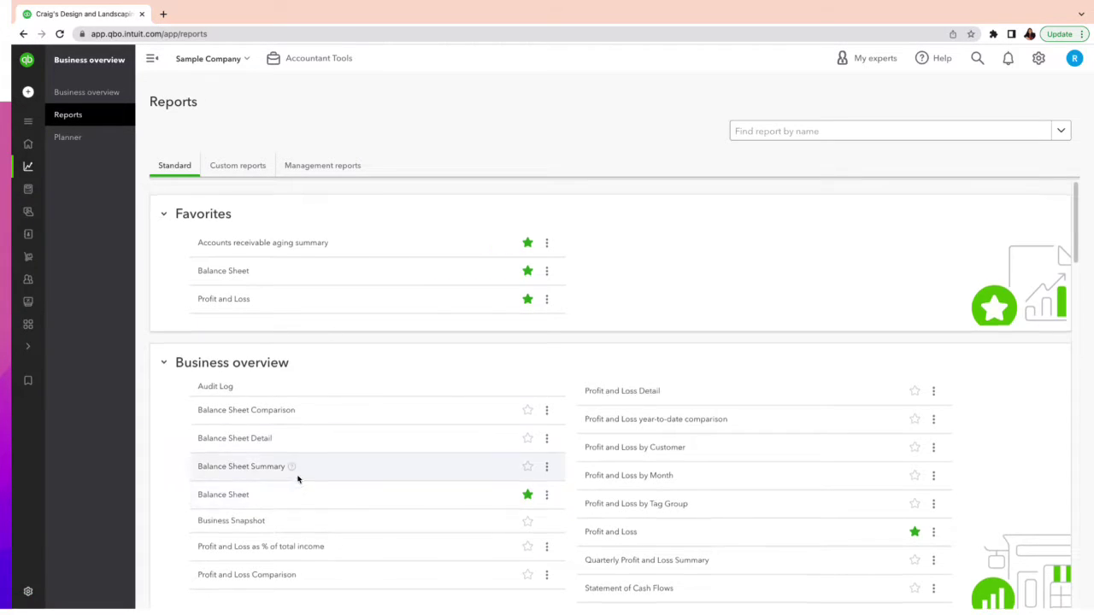
pyautogui.scroll(-3, 302, 472)
pyautogui.scroll(-1, 301, 428)
pyautogui.click(300, 383)
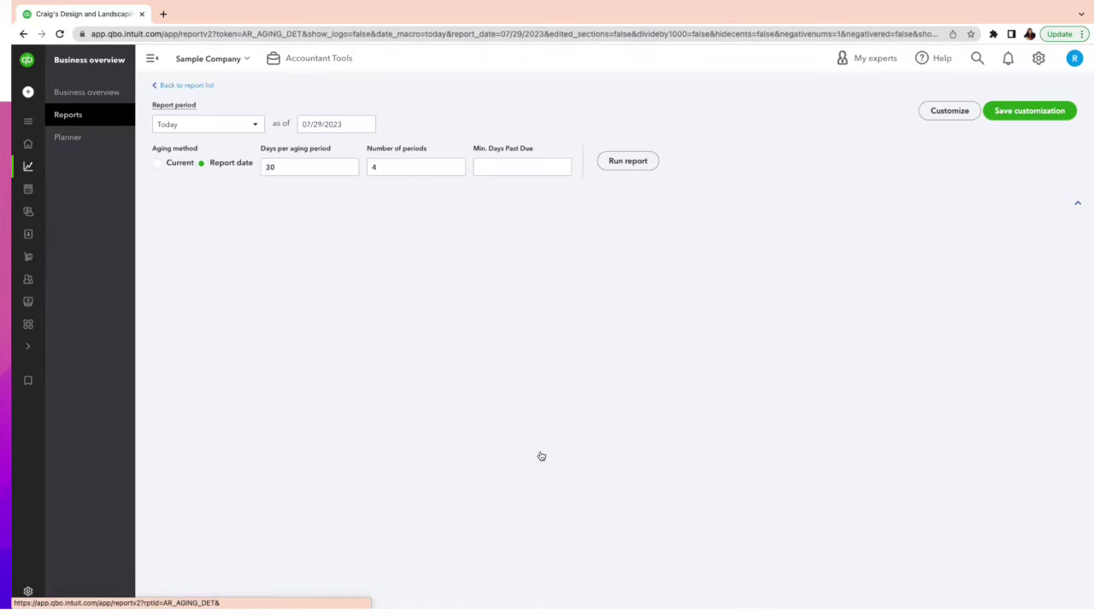
pyautogui.scroll(-3, 540, 456)
pyautogui.scroll(3, 537, 459)
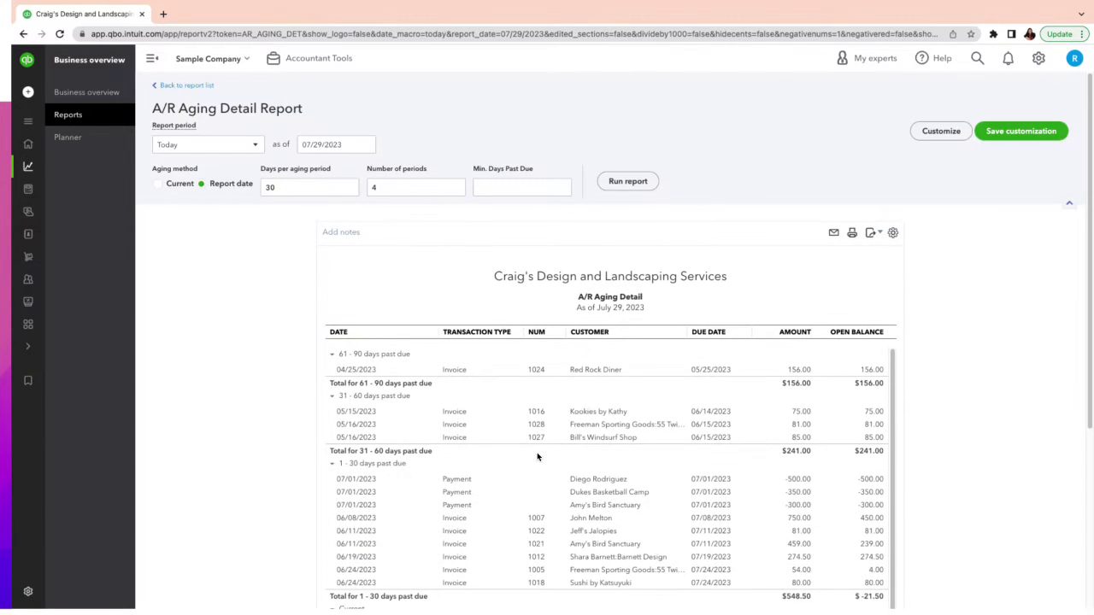
pyautogui.scroll(-1, 536, 452)
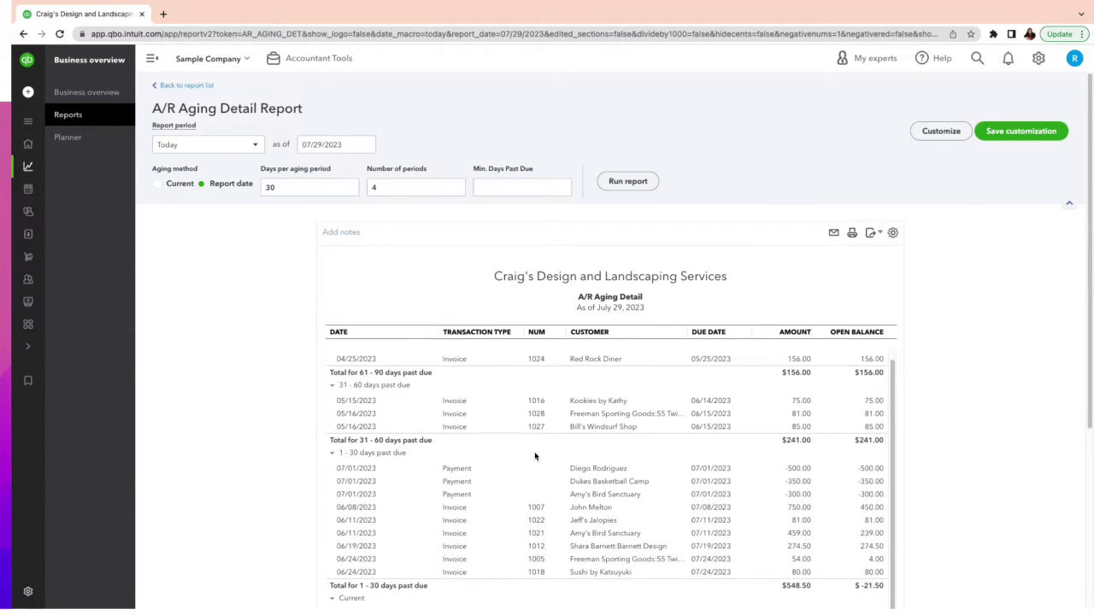
pyautogui.scroll(-2, 534, 451)
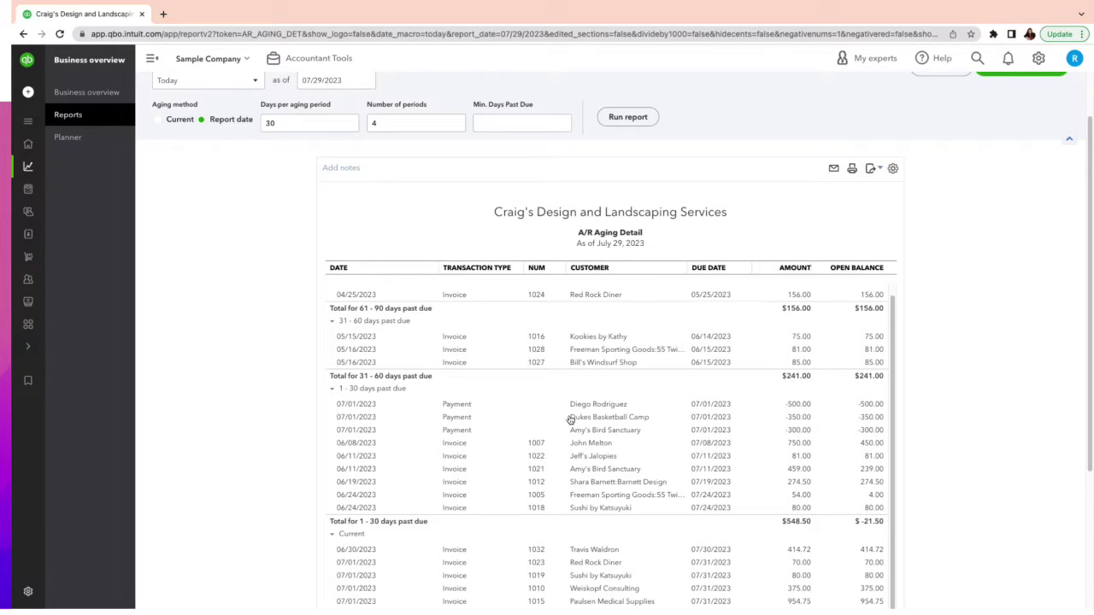
# - Start a new Receive Payment transaction for the customer Cool Cars
pyautogui.moveTo(30, 96)
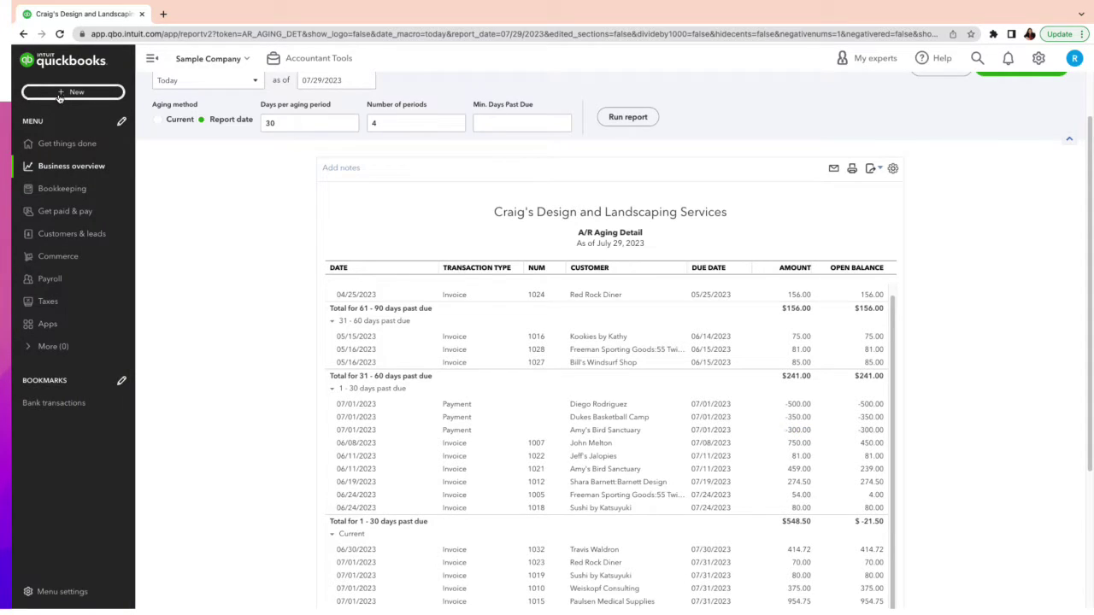
pyautogui.click(66, 94)
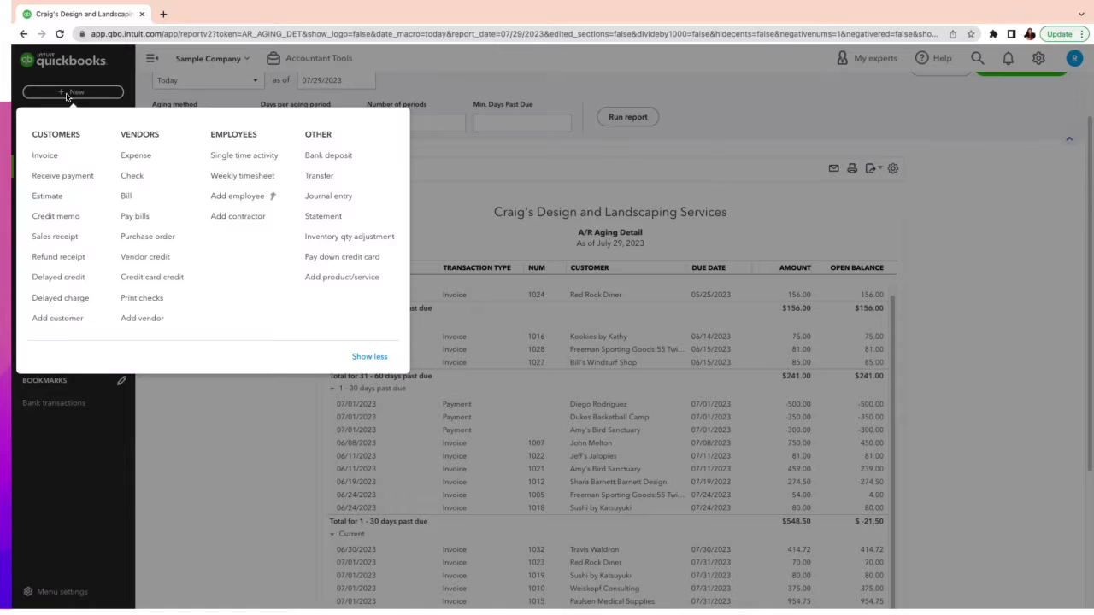
pyautogui.click(73, 181)
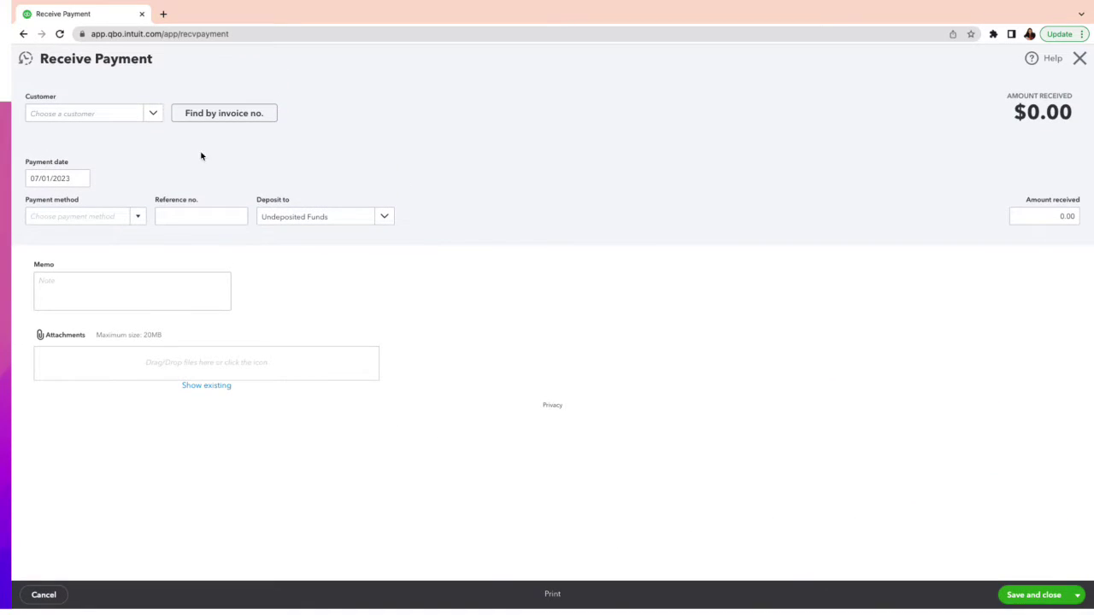
pyautogui.click(153, 112)
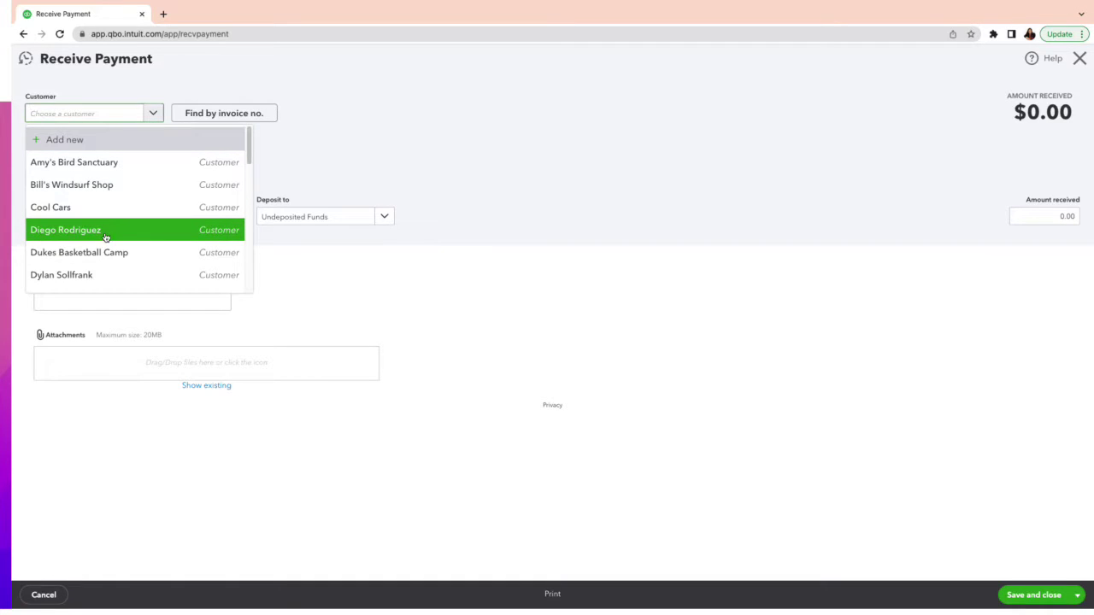
pyautogui.click(88, 210)
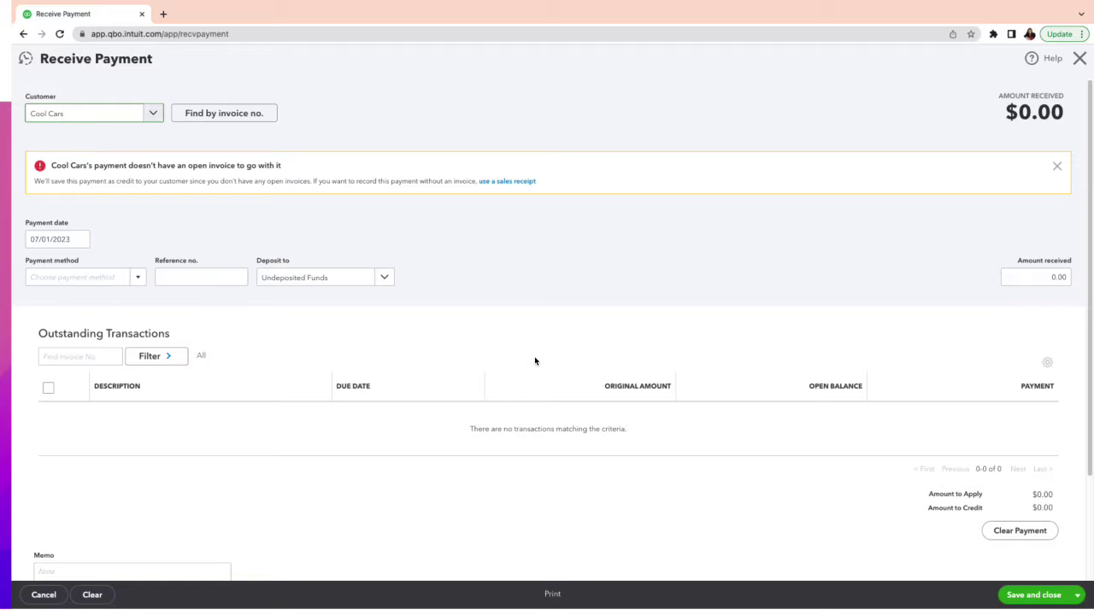
pyautogui.click(1042, 278)
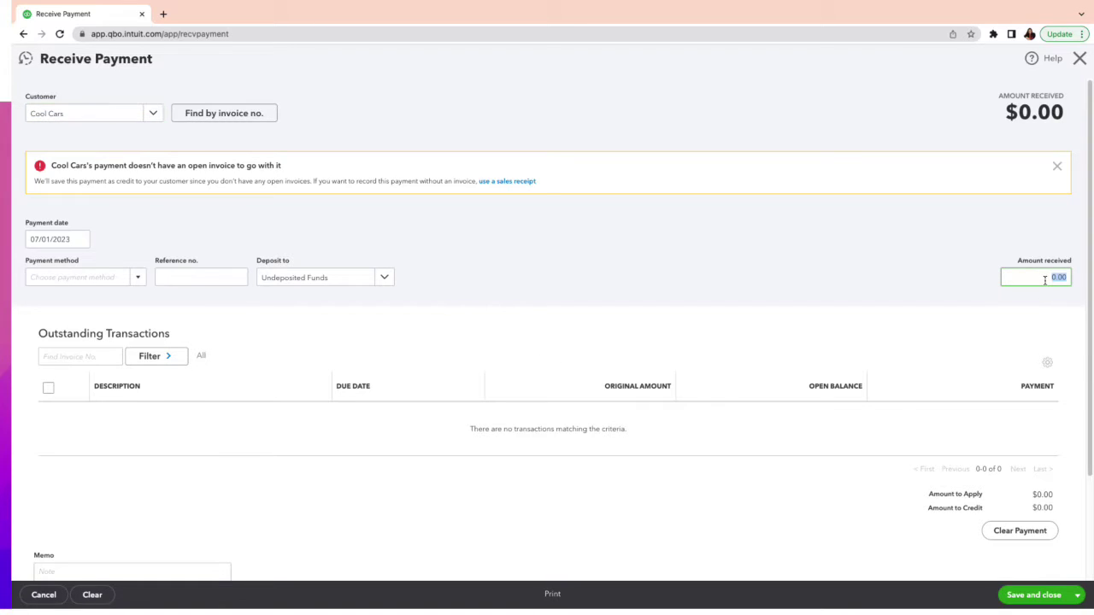
pyautogui.write('300')
pyautogui.click(644, 526)
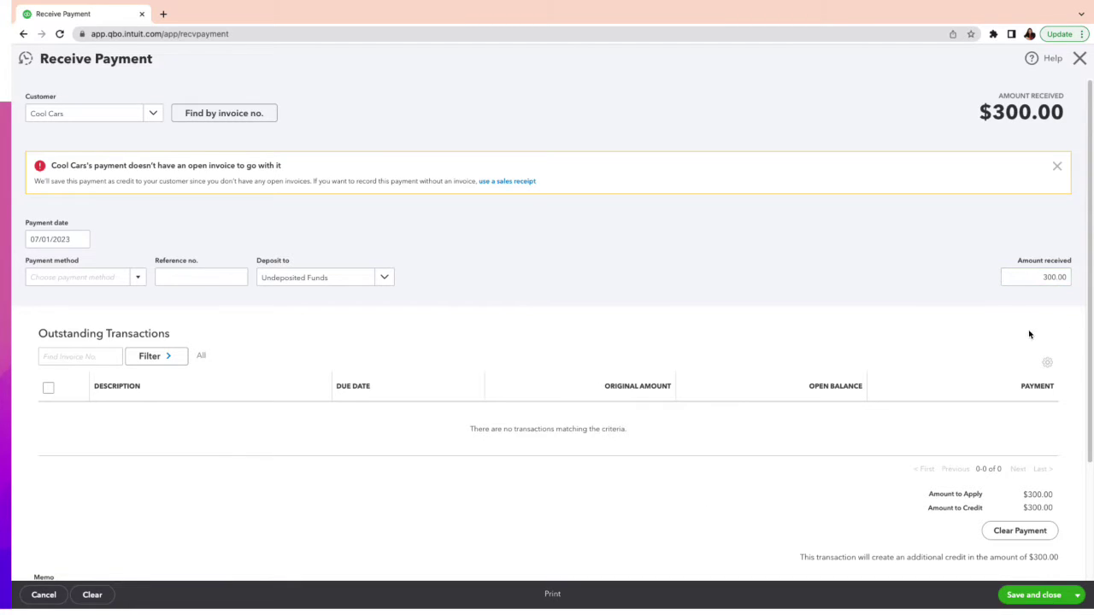
# - Set the payment's amount received to 600, then save and close it
pyautogui.click(1048, 277)
pyautogui.write('600')
pyautogui.click(844, 283)
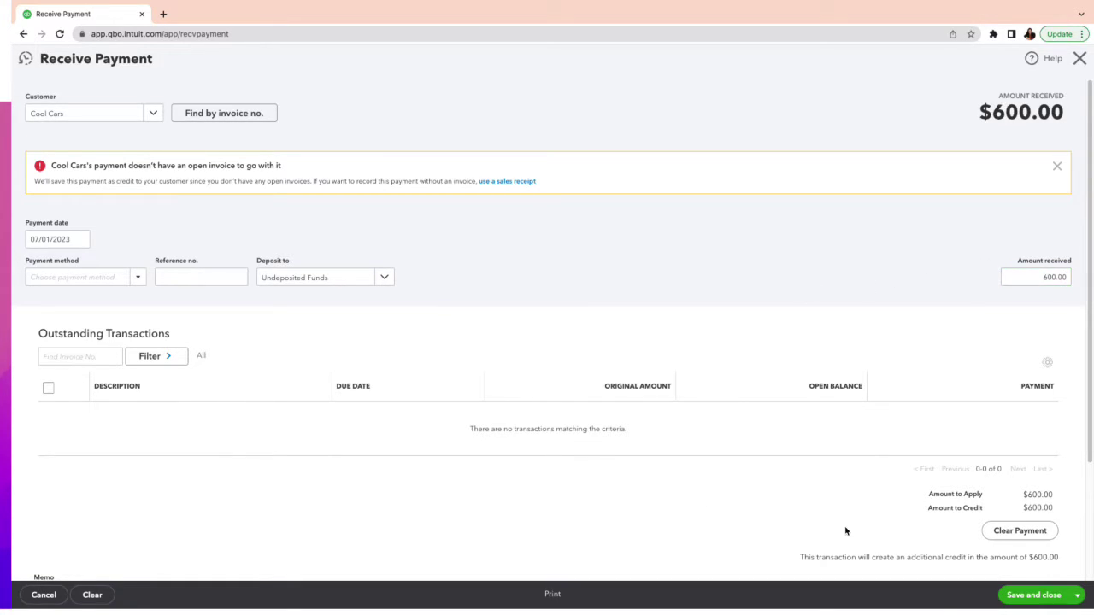
pyautogui.click(1035, 598)
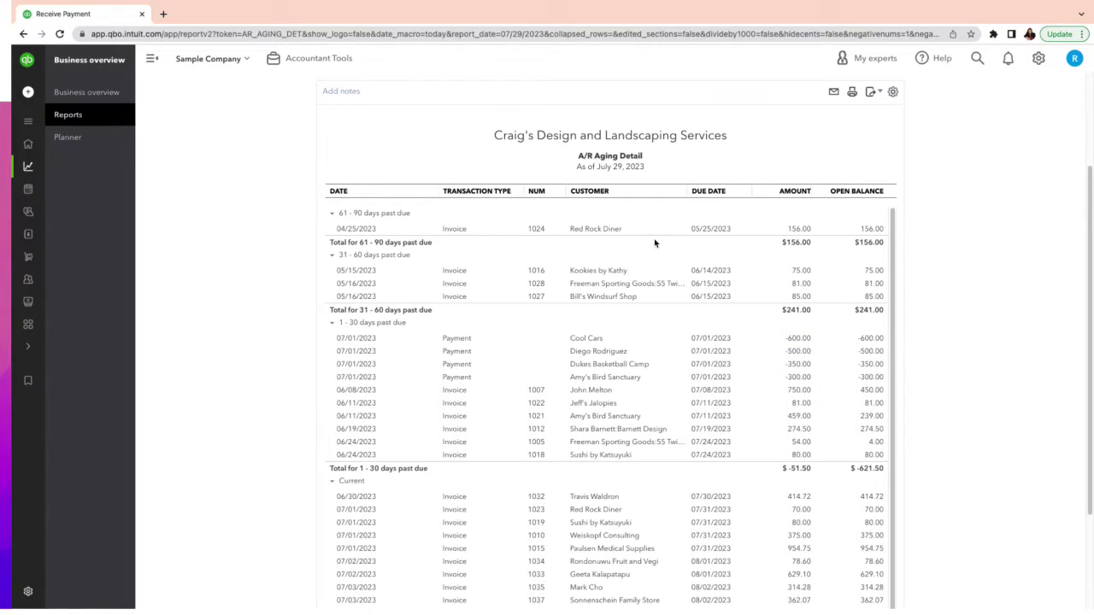
# - Duplicate the A/R Aging Detail report into a second browser tab and continue in the duplicate
pyautogui.rightClick(112, 17)
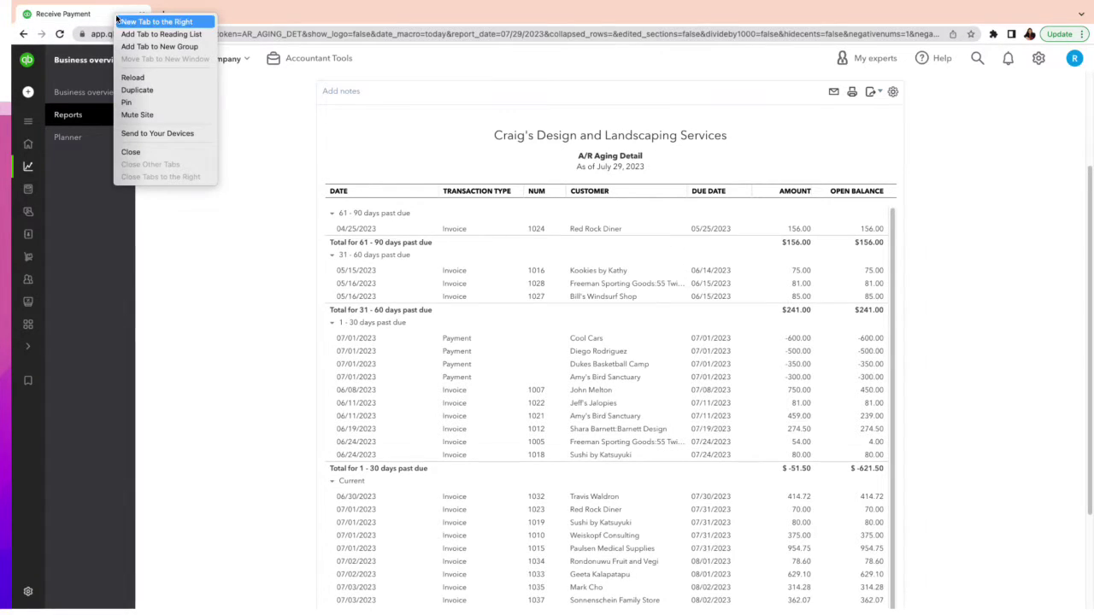
pyautogui.click(158, 92)
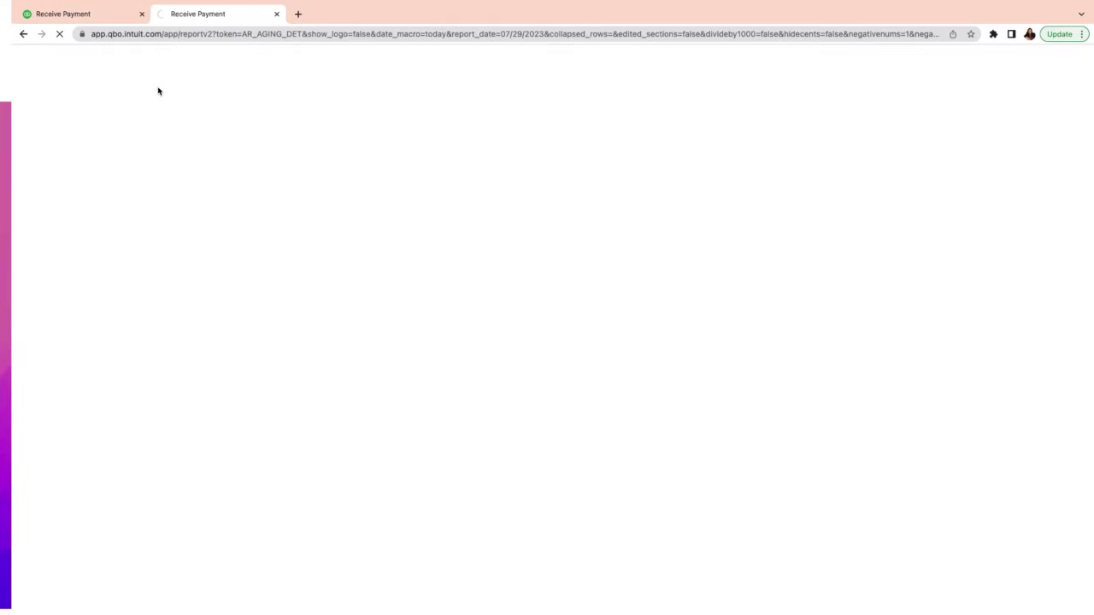
pyautogui.click(110, 15)
pyautogui.click(181, 17)
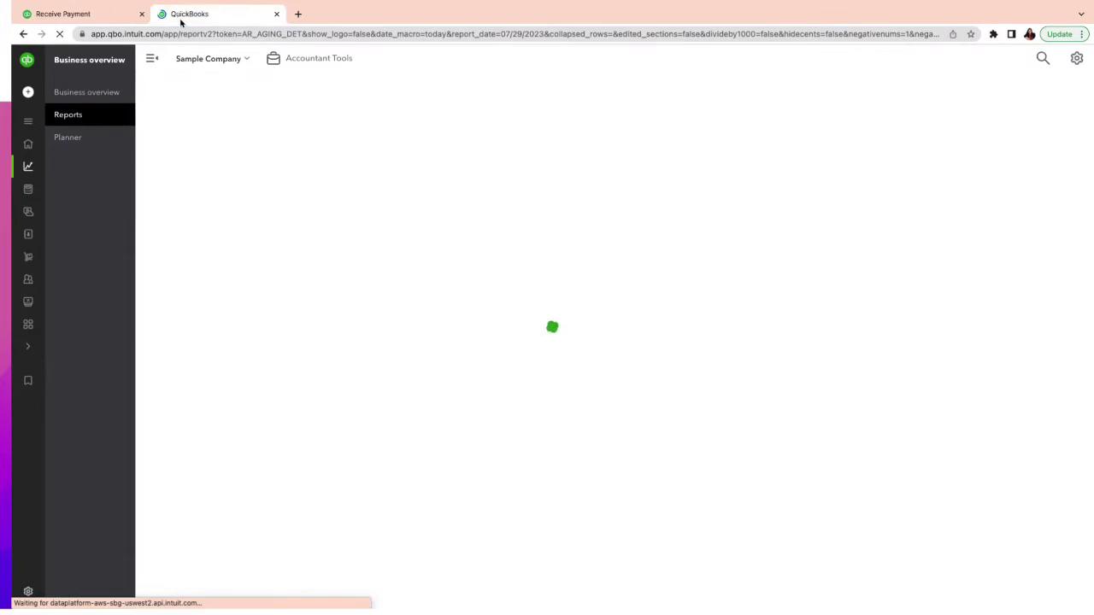
pyautogui.click(85, 16)
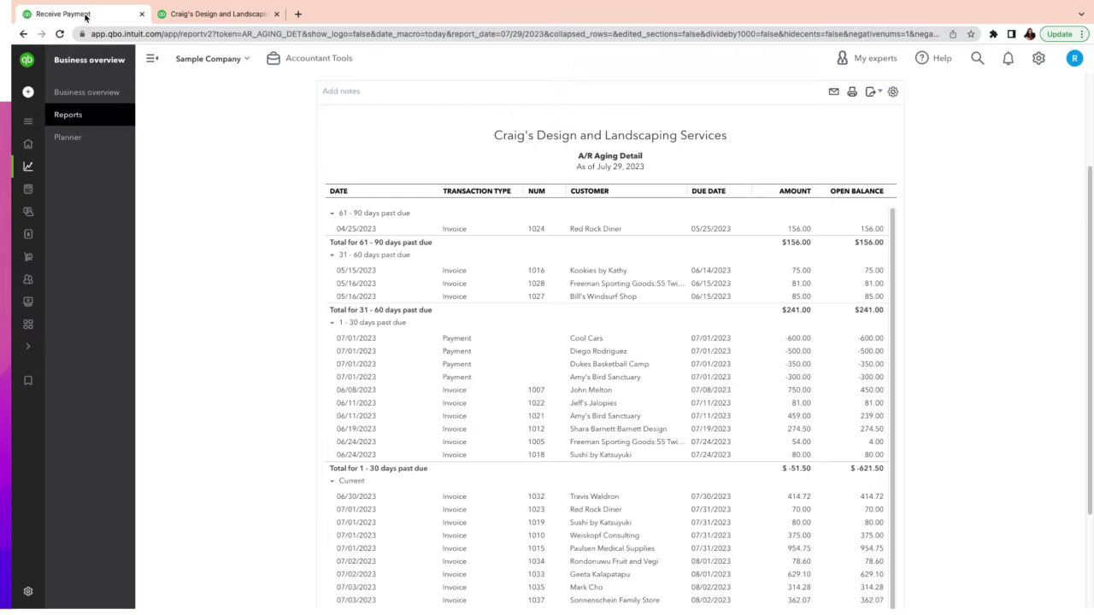
pyautogui.click(187, 23)
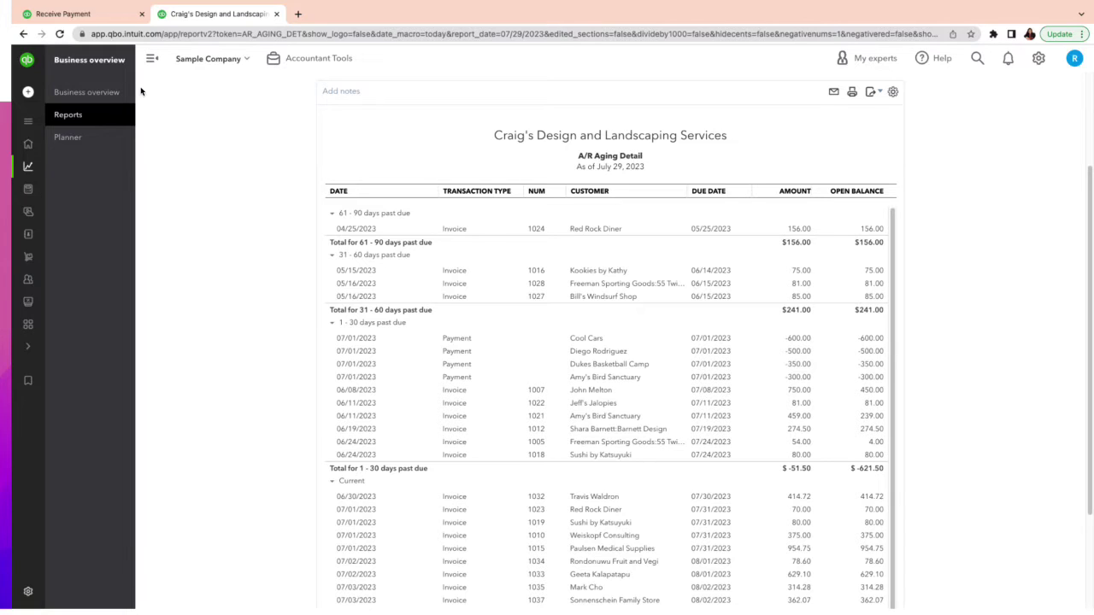
# - Create a new invoice in the duplicated tab for Amy's Bird Sanctuary, checking the aging report for the customer
pyautogui.click(66, 94)
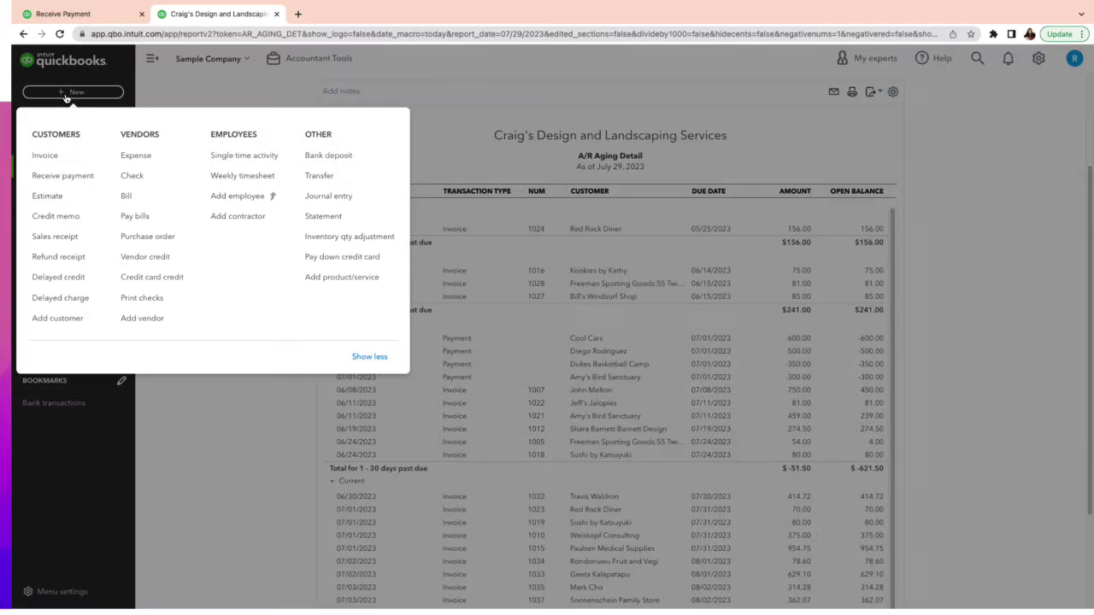
pyautogui.click(58, 162)
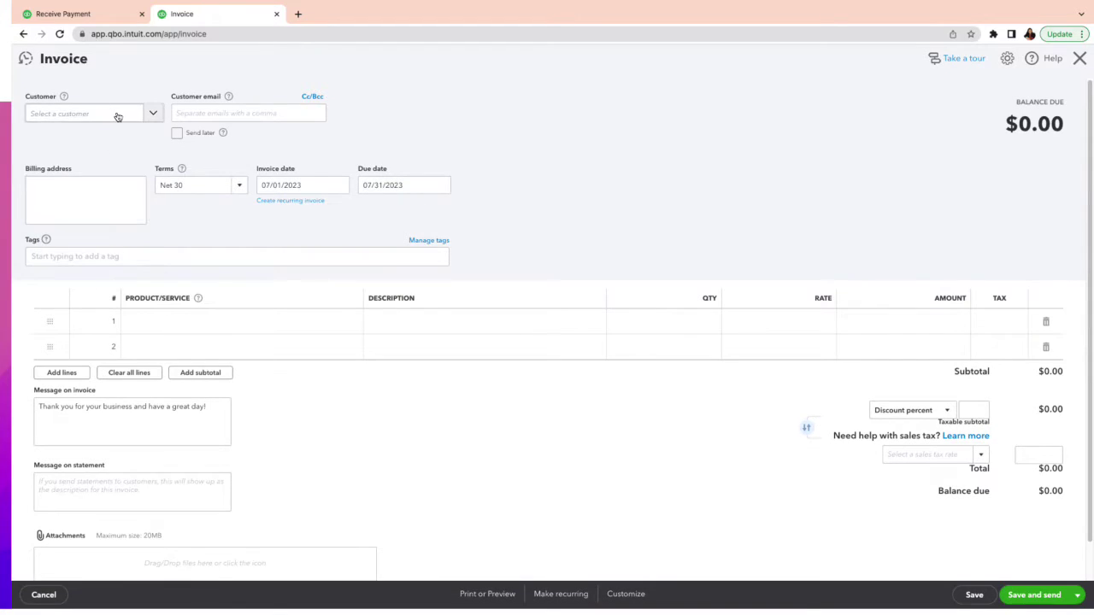
pyautogui.click(57, 17)
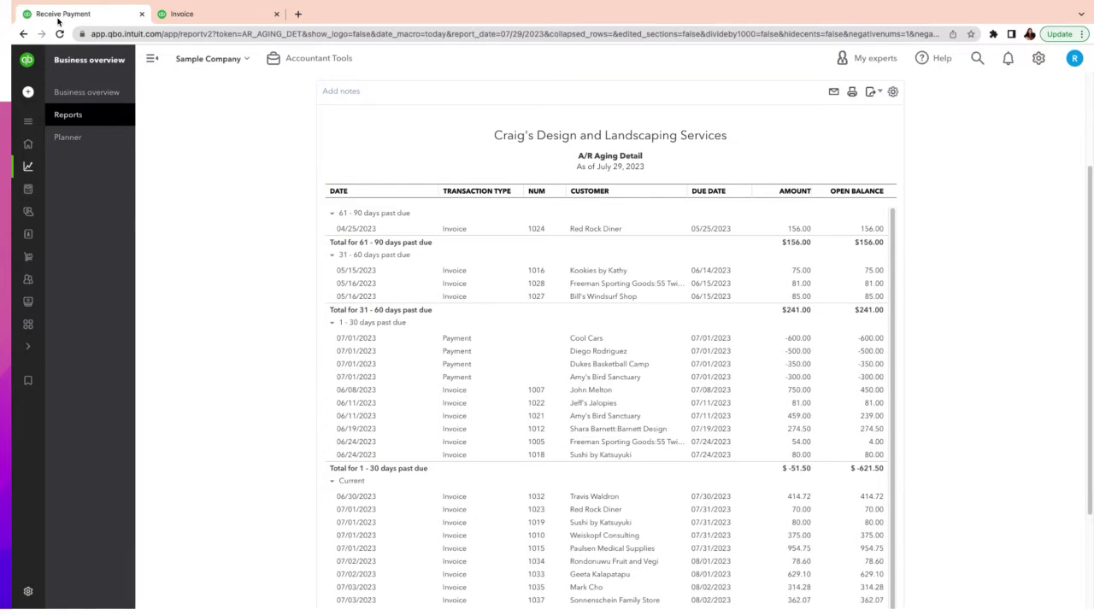
pyautogui.click(201, 17)
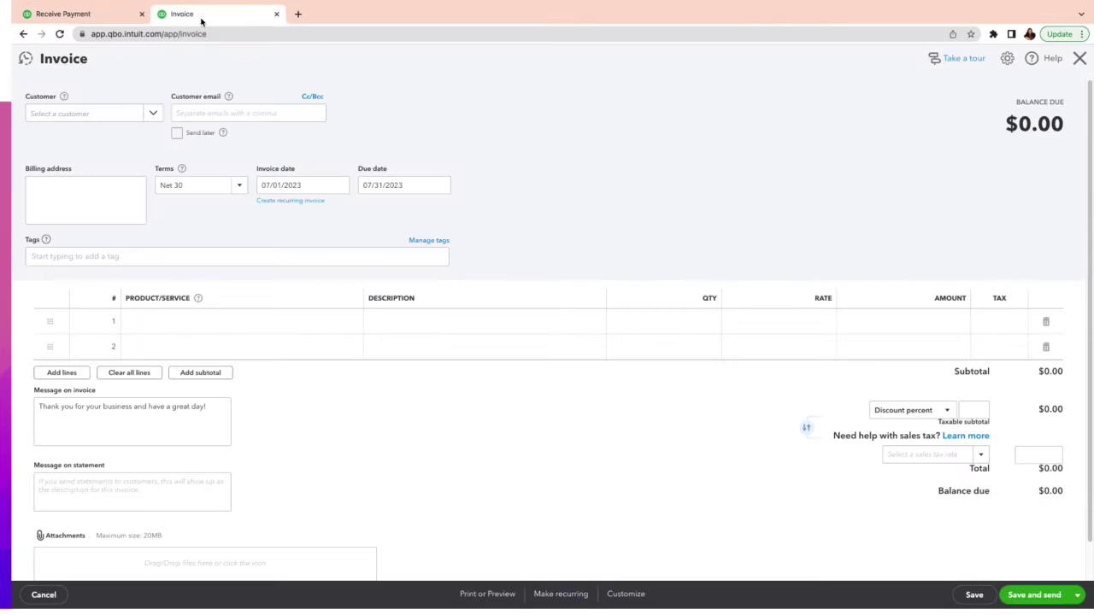
pyautogui.click(105, 112)
pyautogui.click(98, 162)
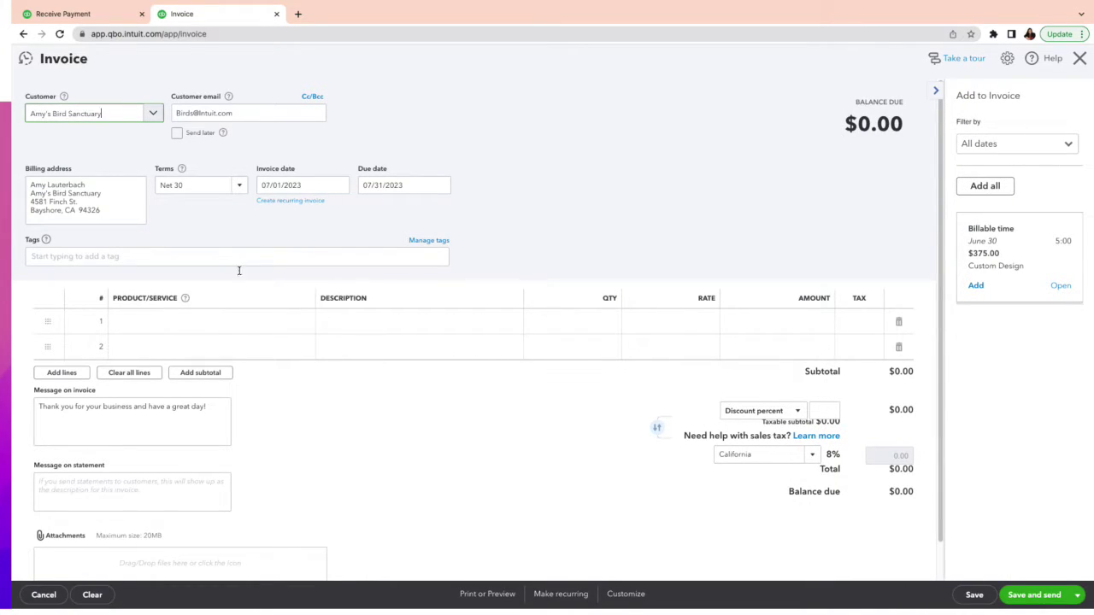
# - Add the Design service to the first invoice line with a rate of 300
pyautogui.click(170, 323)
pyautogui.click(305, 322)
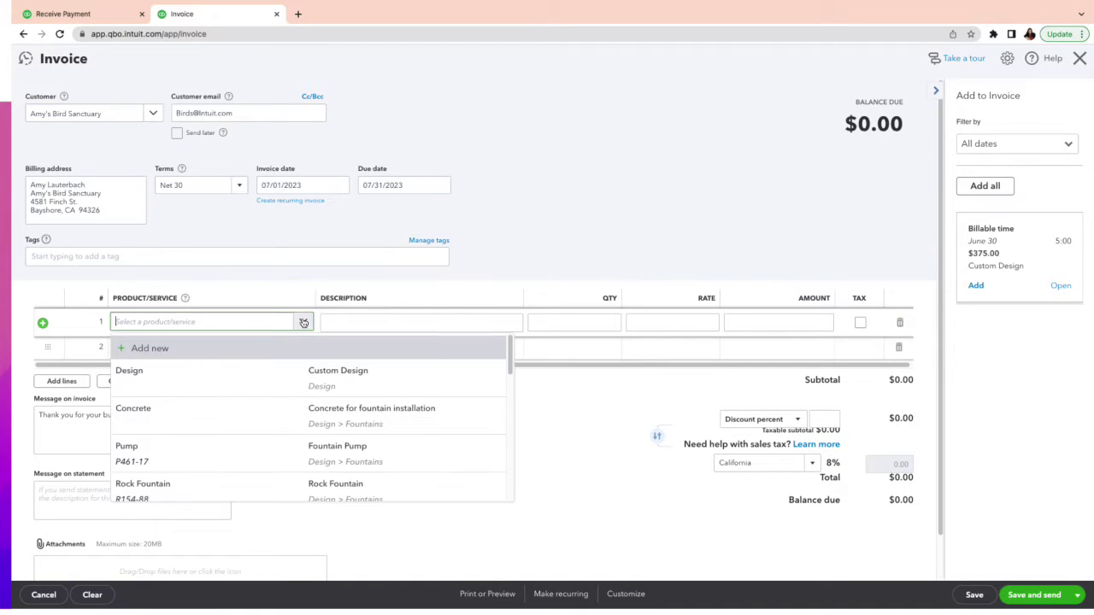
pyautogui.click(325, 376)
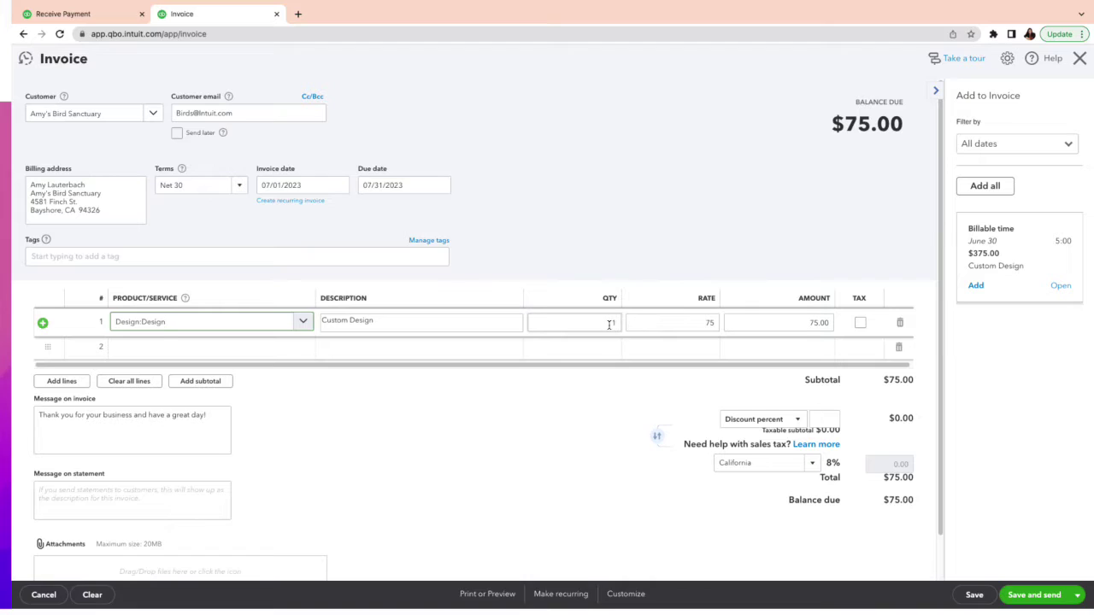
pyautogui.click(681, 324)
pyautogui.write('300')
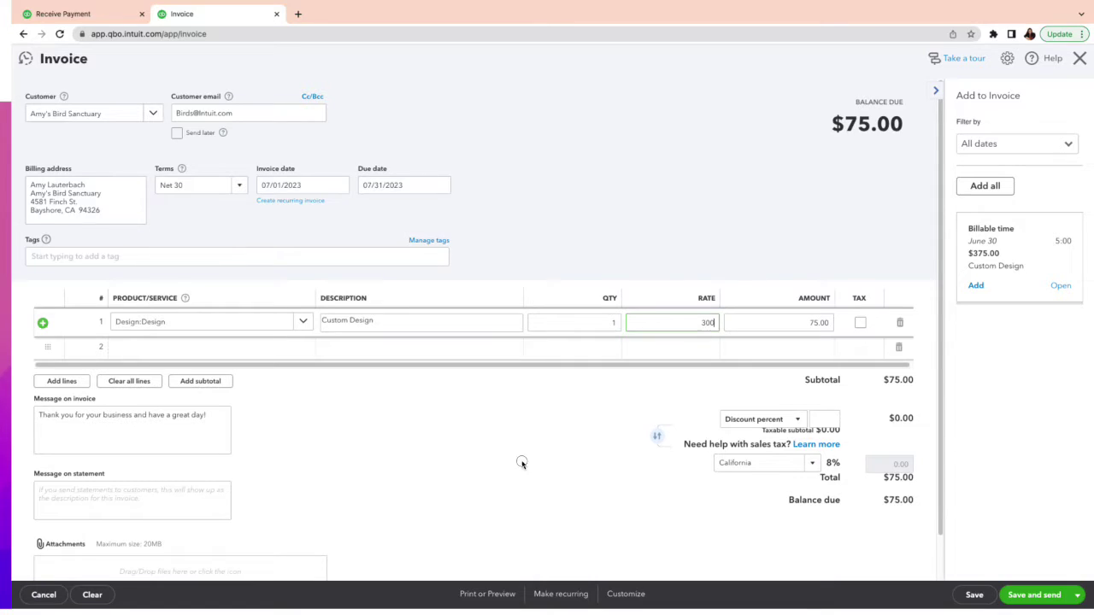
pyautogui.click(523, 462)
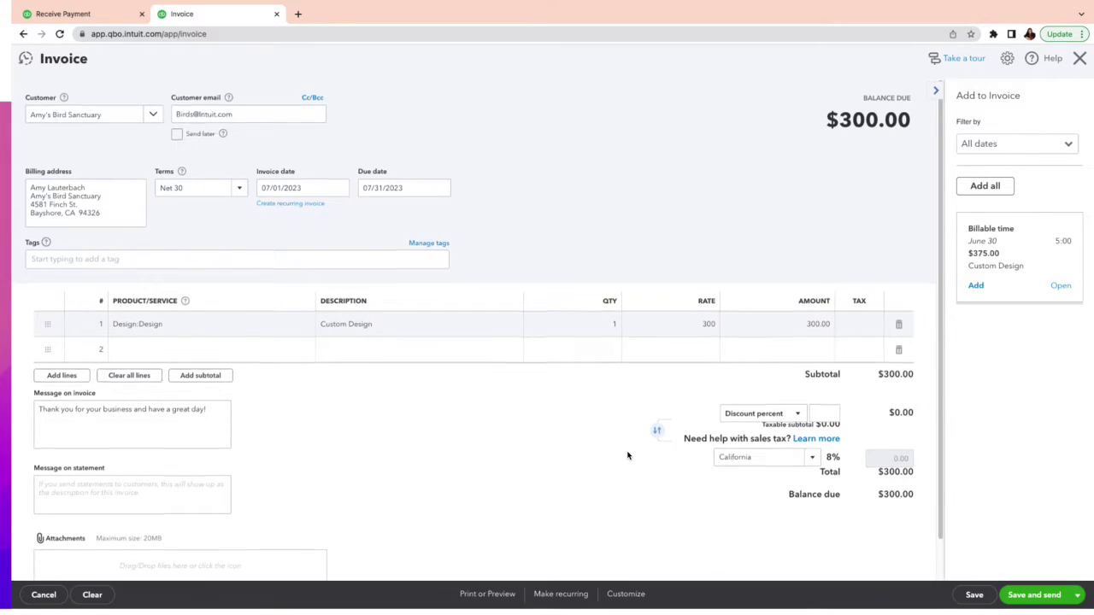
pyautogui.scroll(-1, 626, 454)
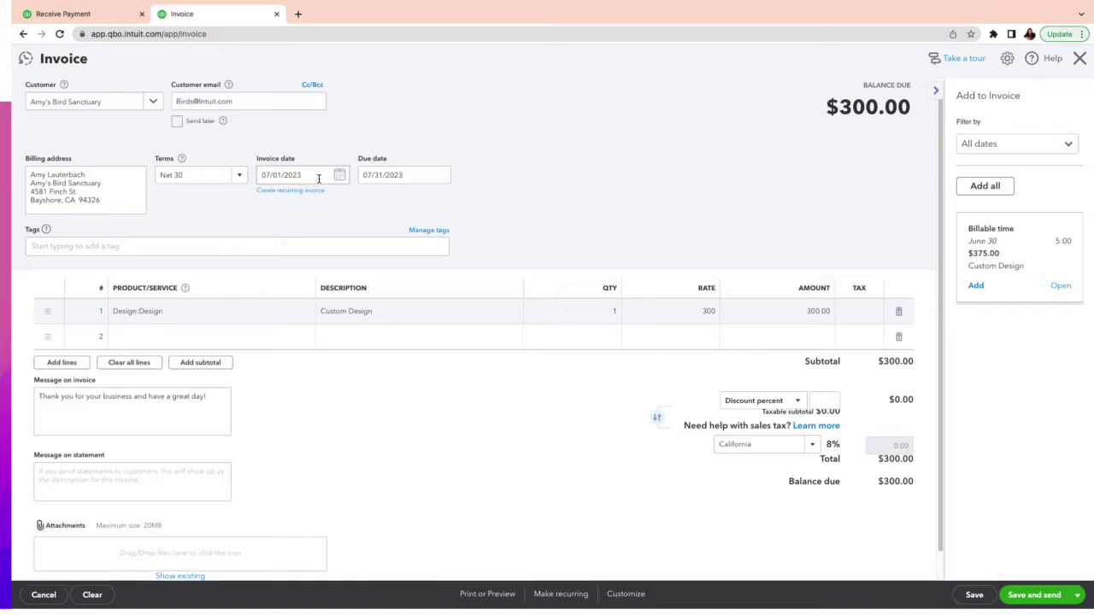
# - Check the A/R Aging Detail report in the other tab, then save and close the Amy's Bird Sanctuary invoice
pyautogui.click(88, 14)
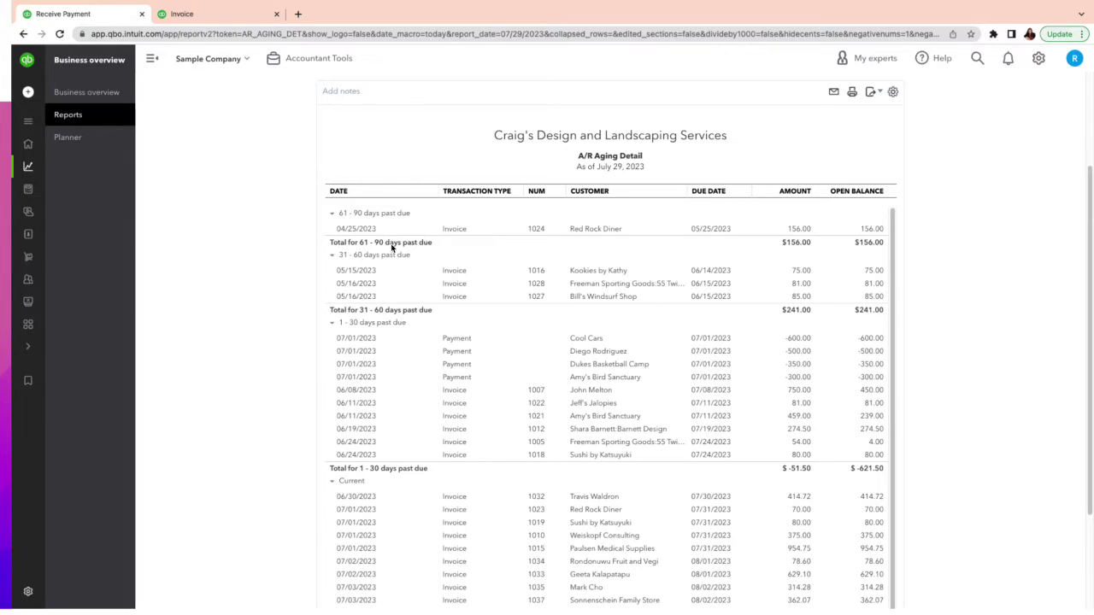
pyautogui.click(208, 15)
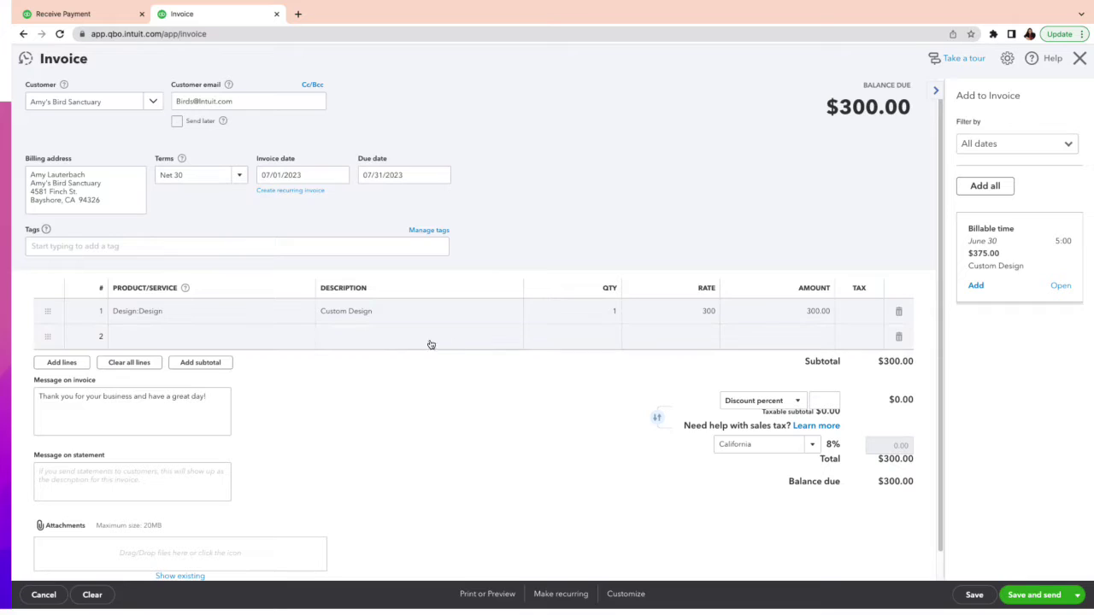
pyautogui.click(966, 597)
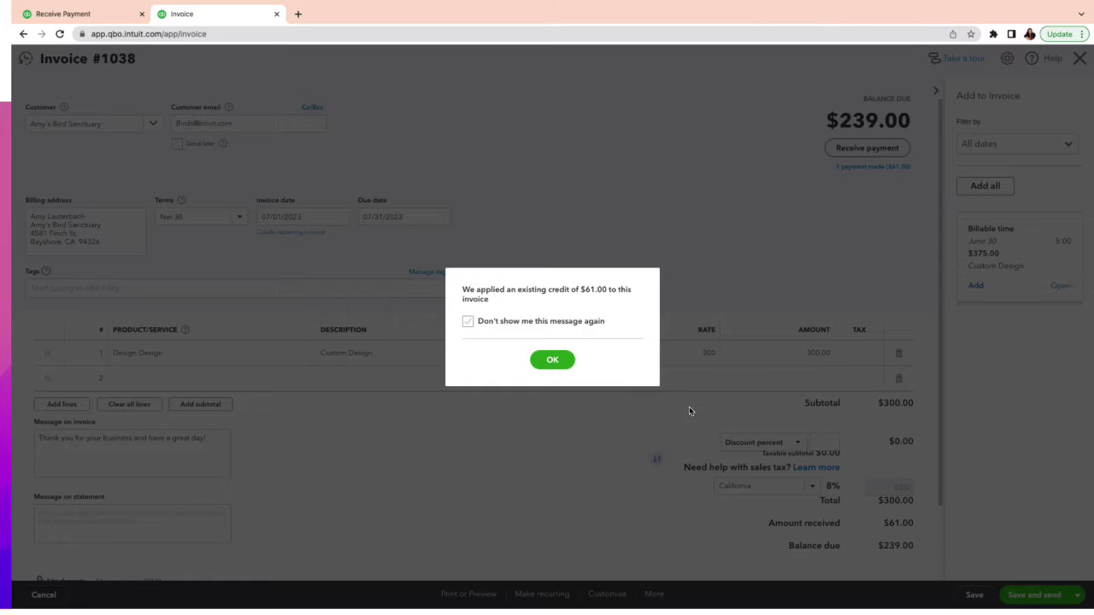
pyautogui.click(558, 361)
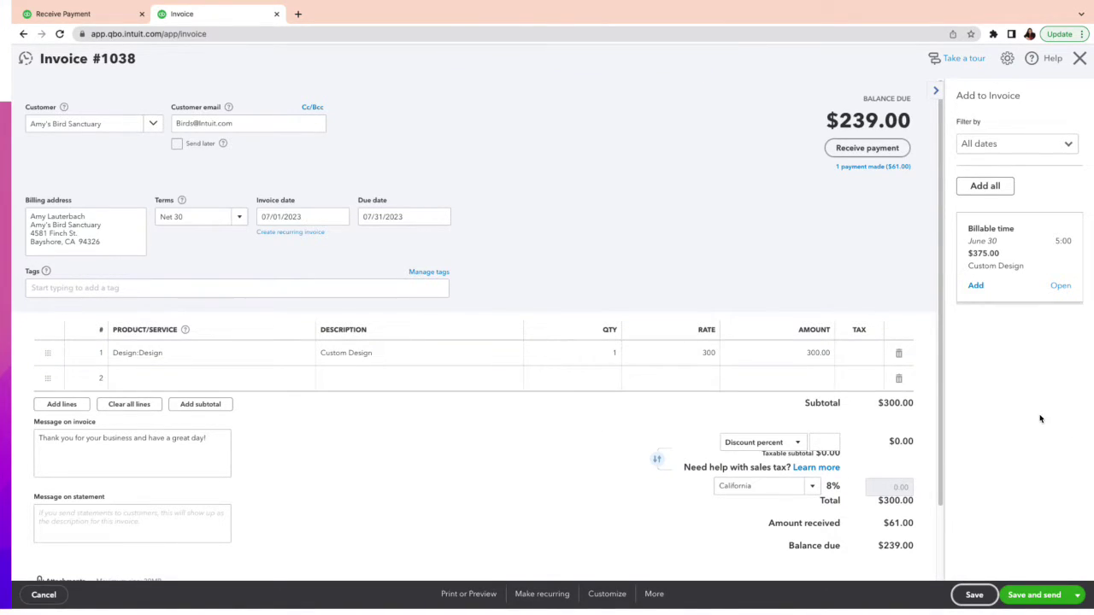
pyautogui.click(1079, 60)
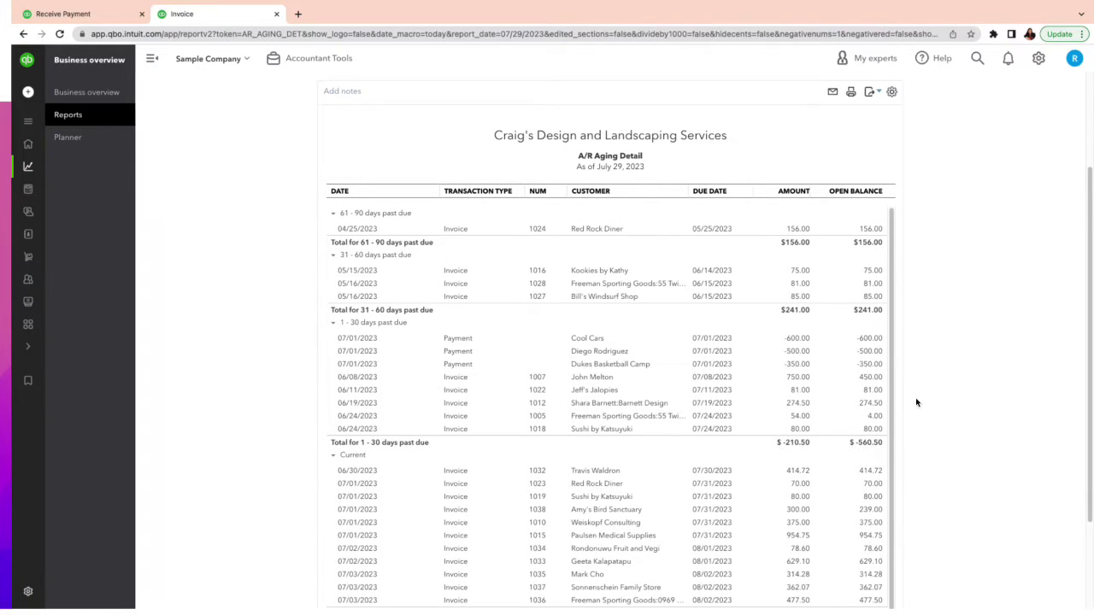
# - Reopen the Amy's Bird Sanctuary invoice dated 07/01/2023 from the list of recent invoices
pyautogui.click(31, 96)
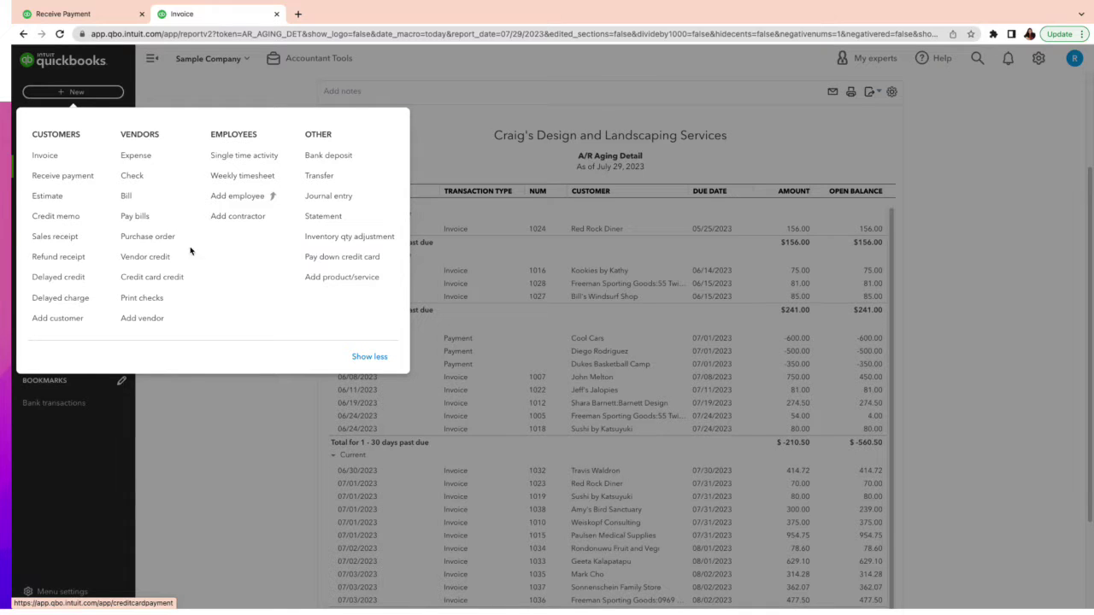
pyautogui.click(41, 159)
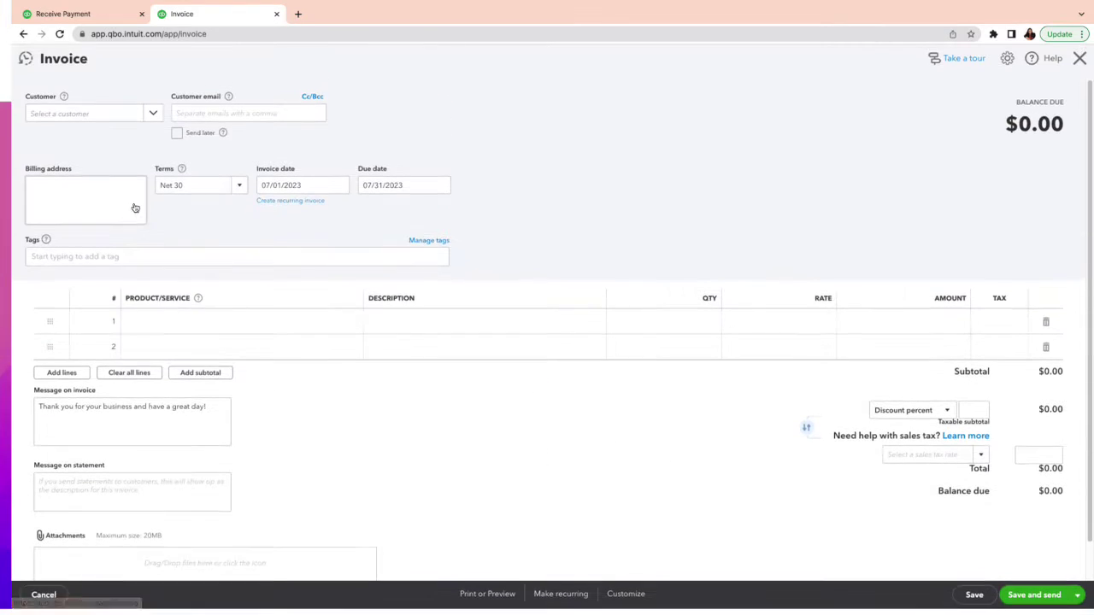
pyautogui.click(25, 60)
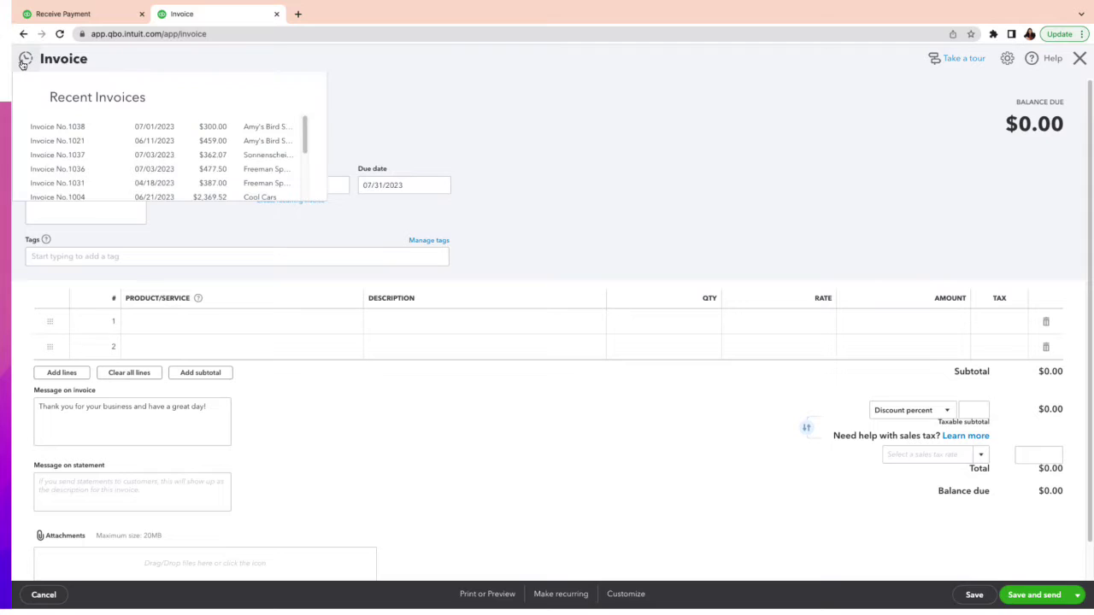
pyautogui.click(181, 126)
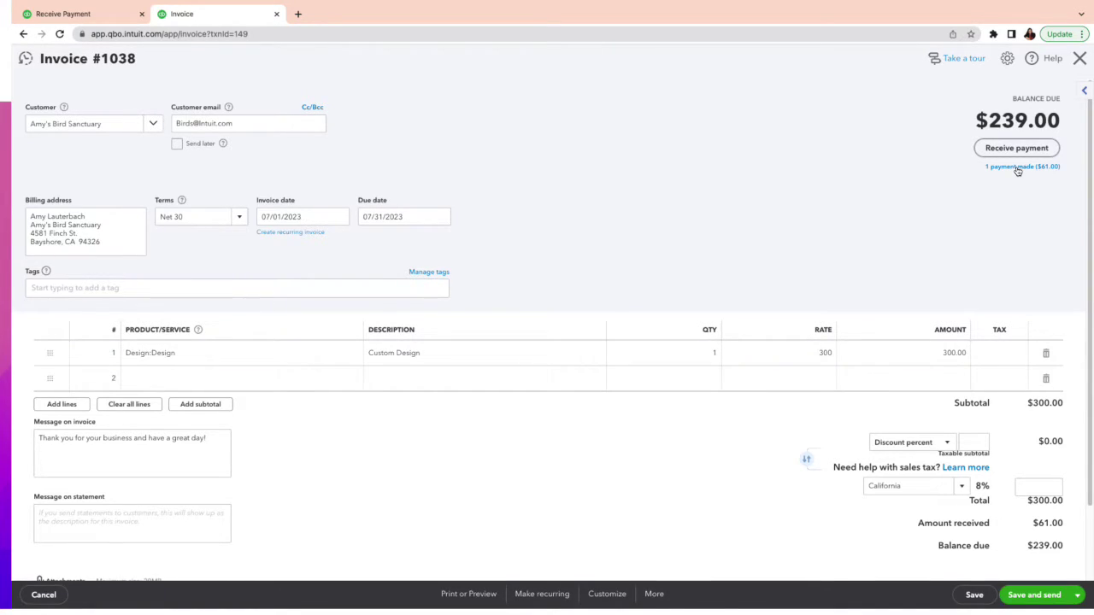
# - Set the Design line's rate to 61, then save the modified invoice and close it
pyautogui.click(825, 354)
pyautogui.write('61')
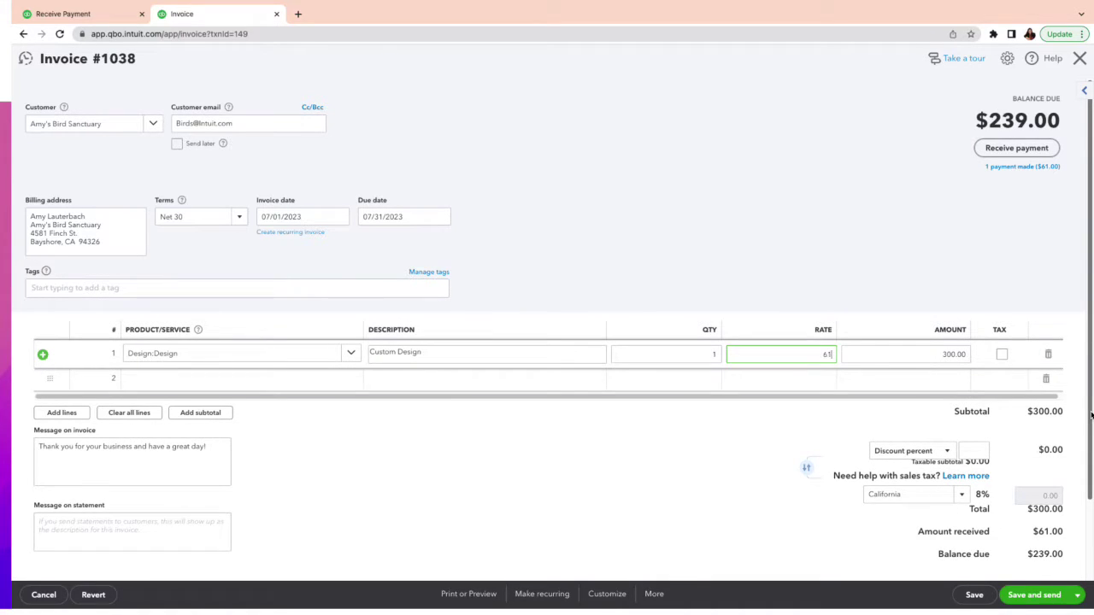
pyautogui.click(747, 495)
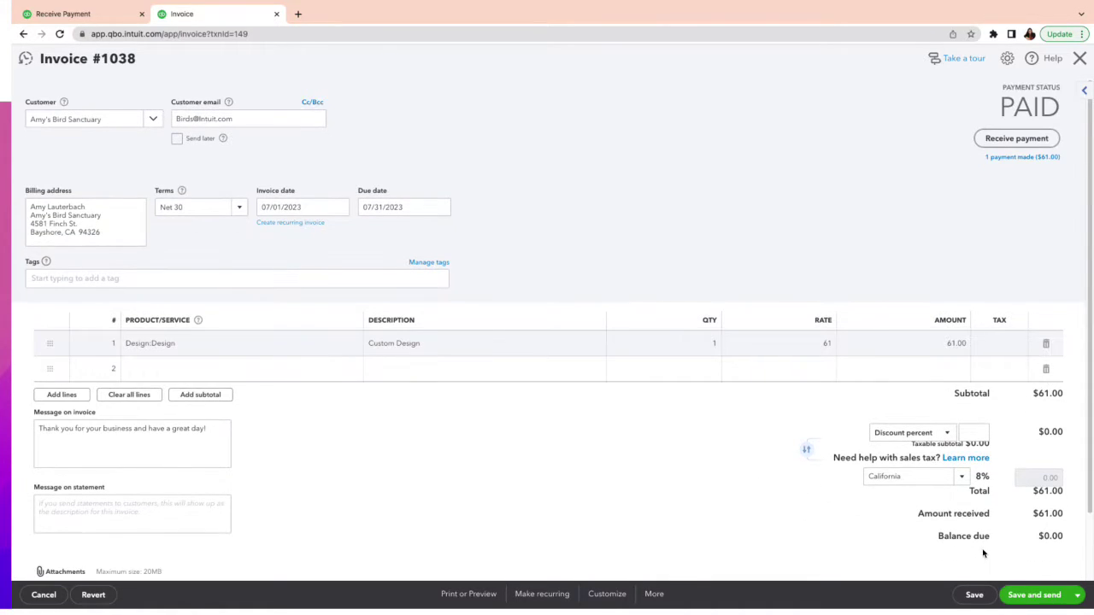
pyautogui.click(974, 595)
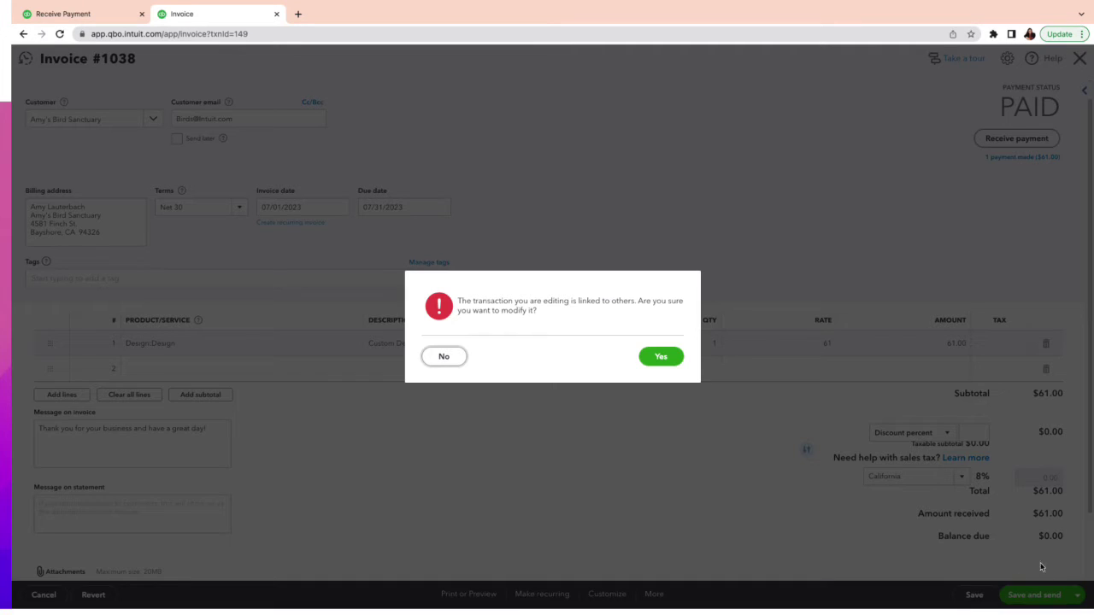
pyautogui.click(670, 360)
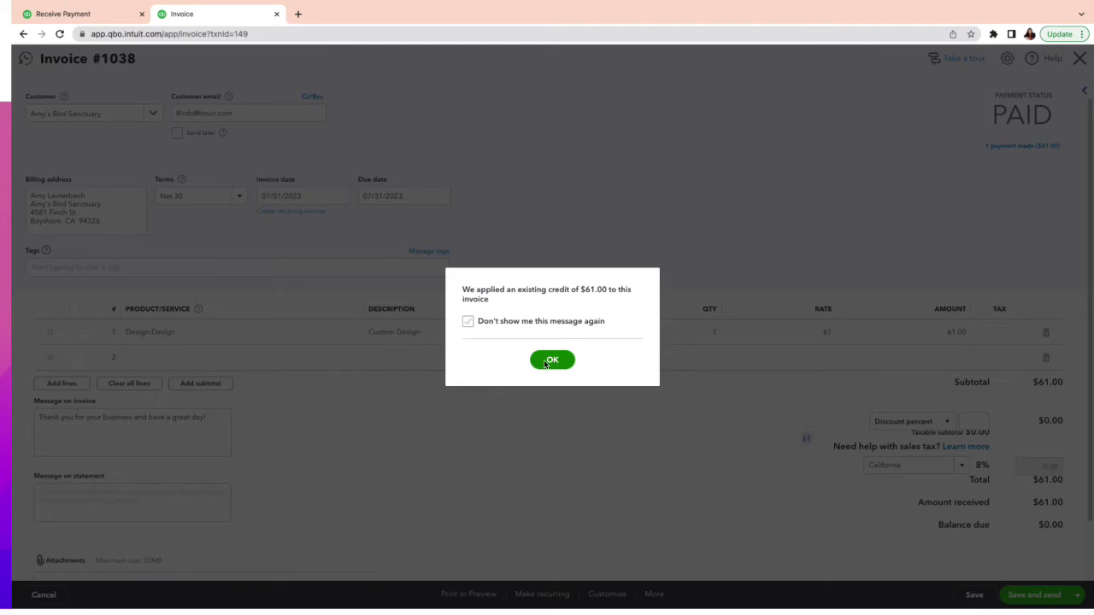
pyautogui.click(555, 363)
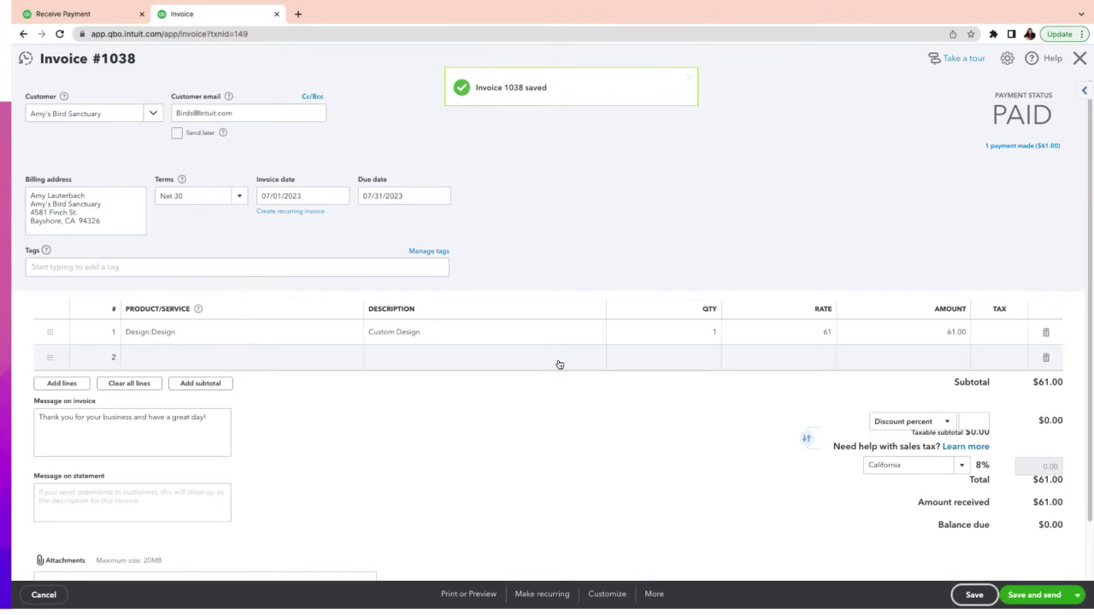
pyautogui.click(1079, 58)
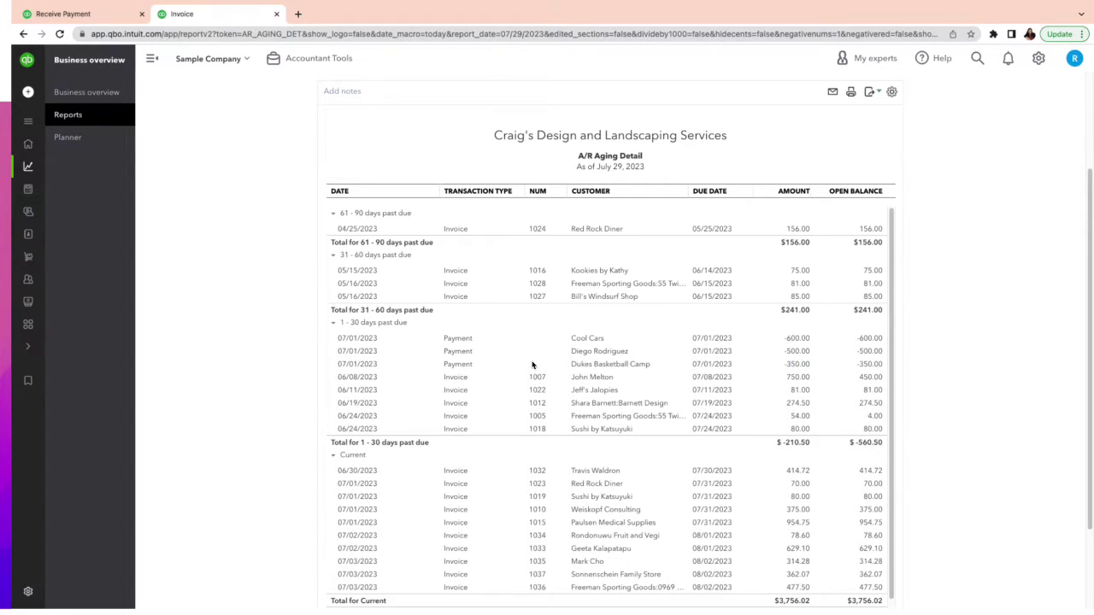
# - Review the Dukes Basketball Camp payment, then create a new invoice for that customer in the first tab
pyautogui.click(793, 365)
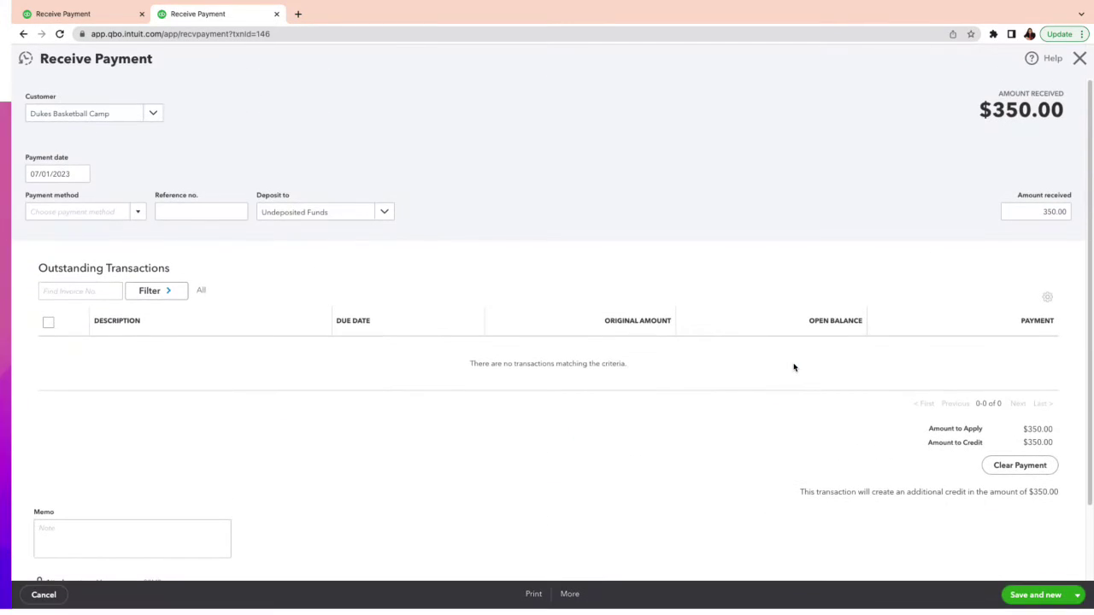
pyautogui.click(1080, 58)
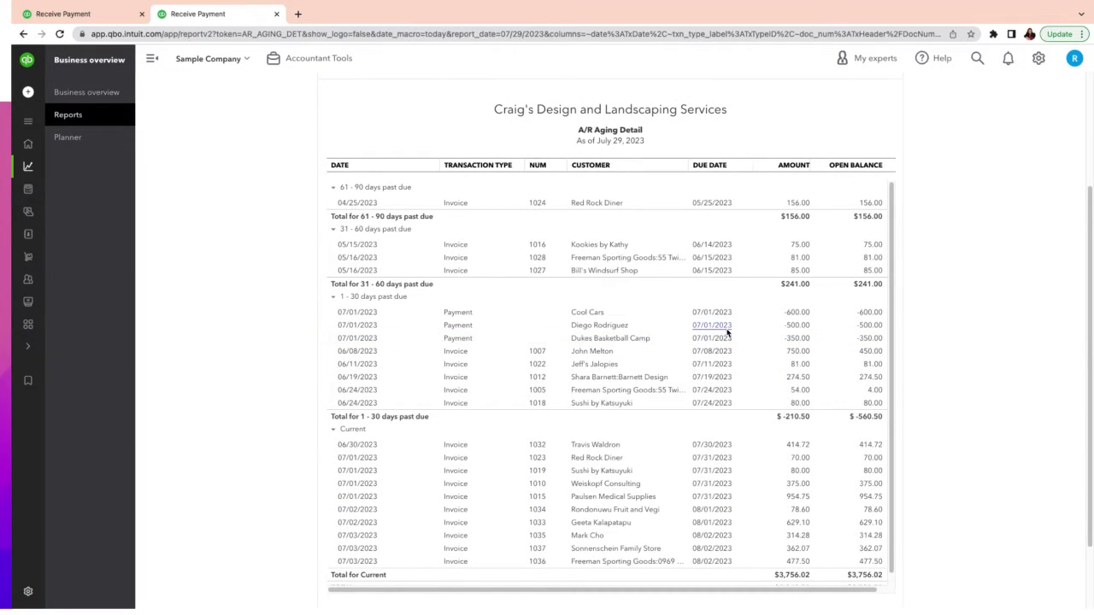
pyautogui.click(108, 22)
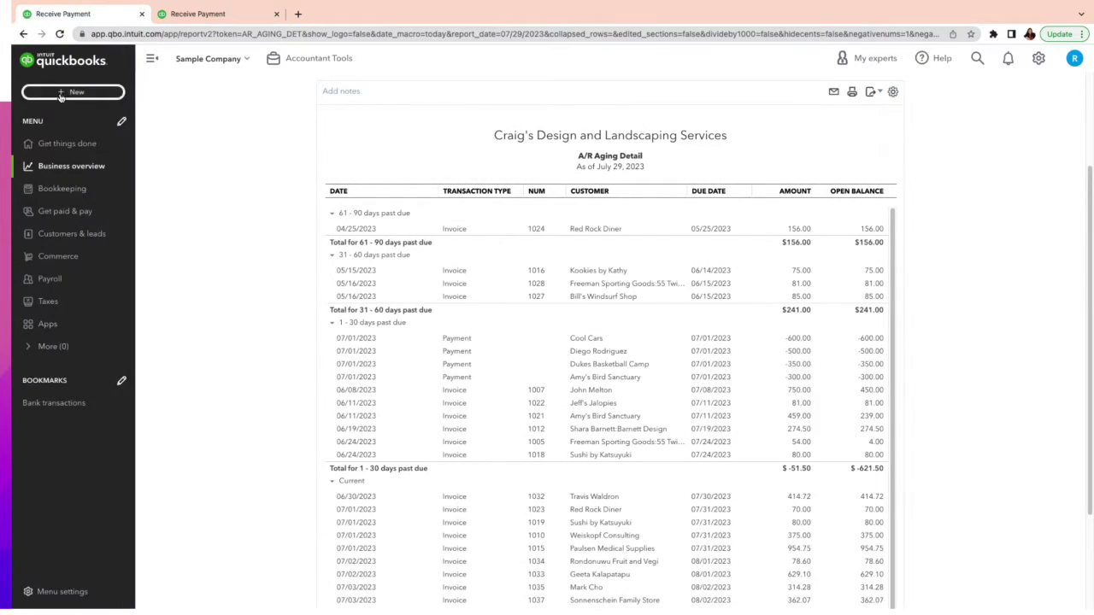
pyautogui.click(60, 91)
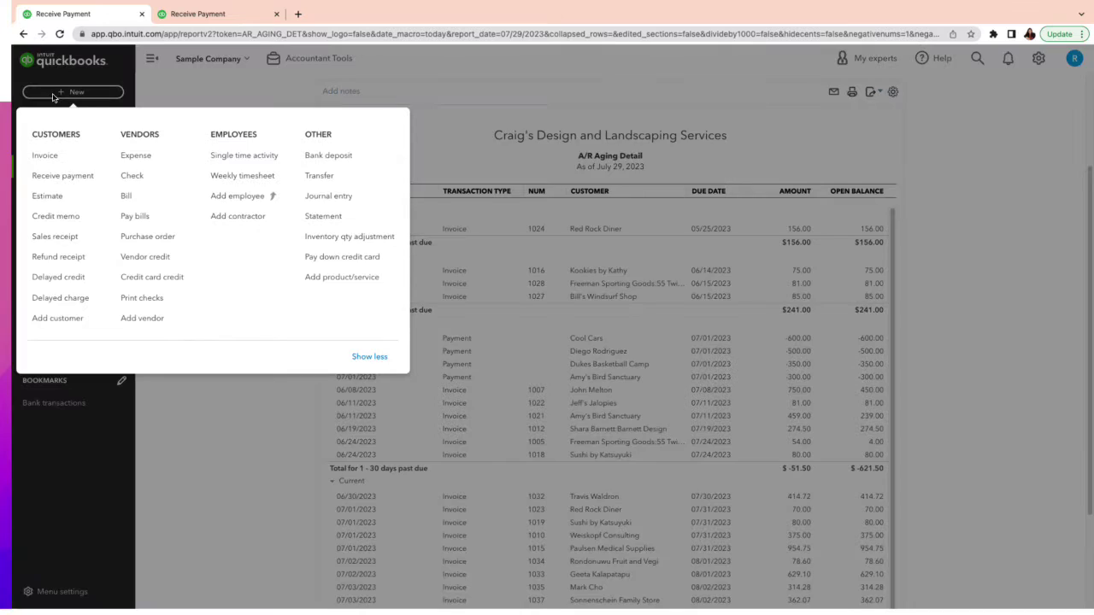
pyautogui.click(55, 156)
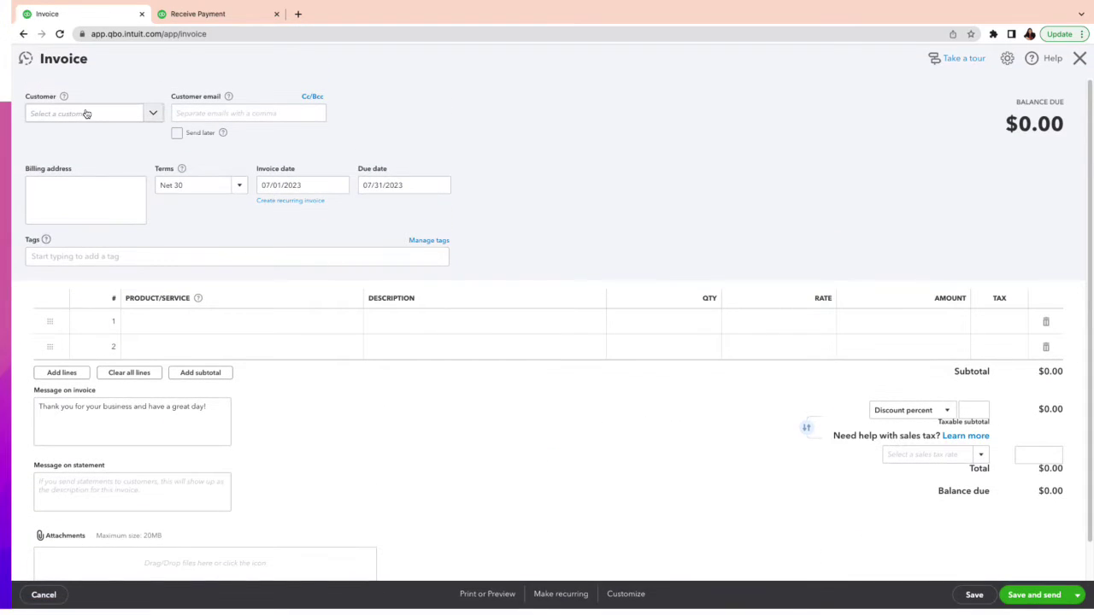
pyautogui.click(86, 113)
pyautogui.write('du')
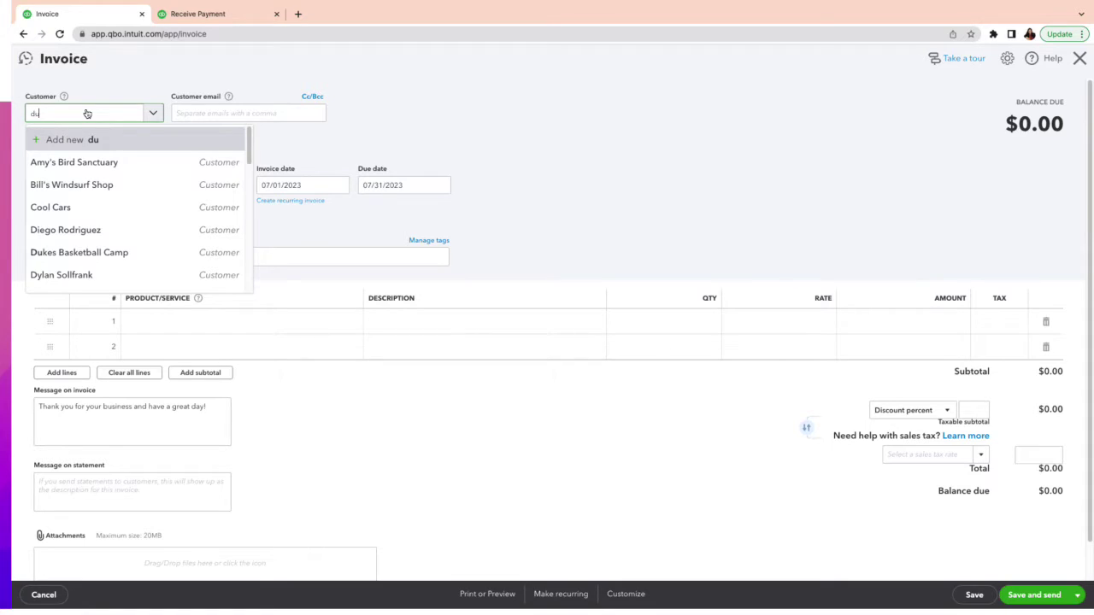
pyautogui.write('kes')
pyautogui.click(85, 162)
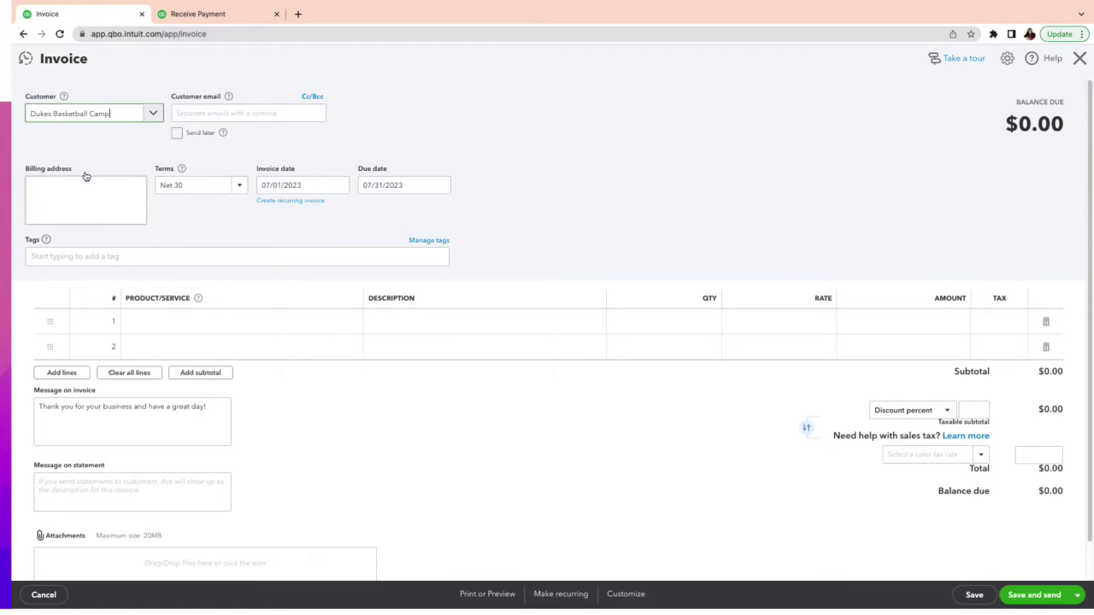
# - Add the Design service to the first invoice line with a rate of 350, checking the aging report in the other tab
pyautogui.click(208, 332)
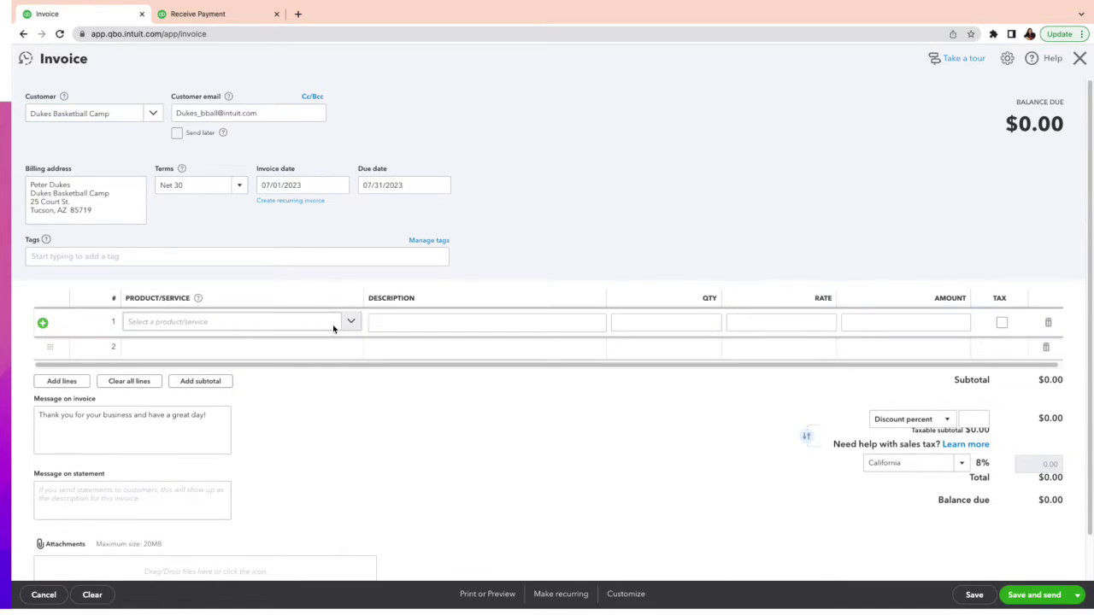
pyautogui.moveTo(204, 20)
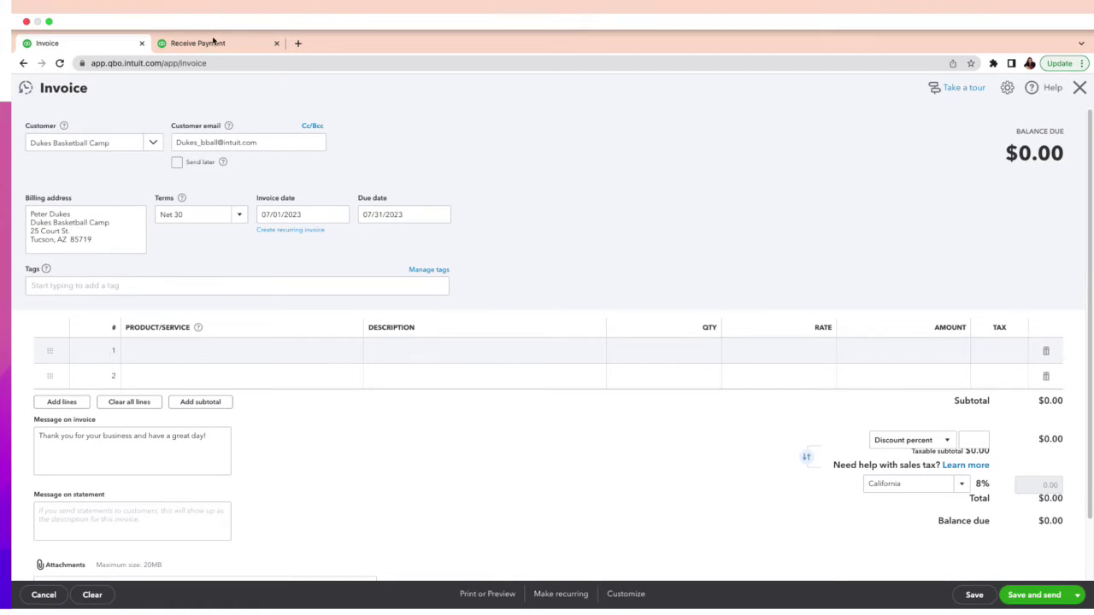
pyautogui.click(211, 43)
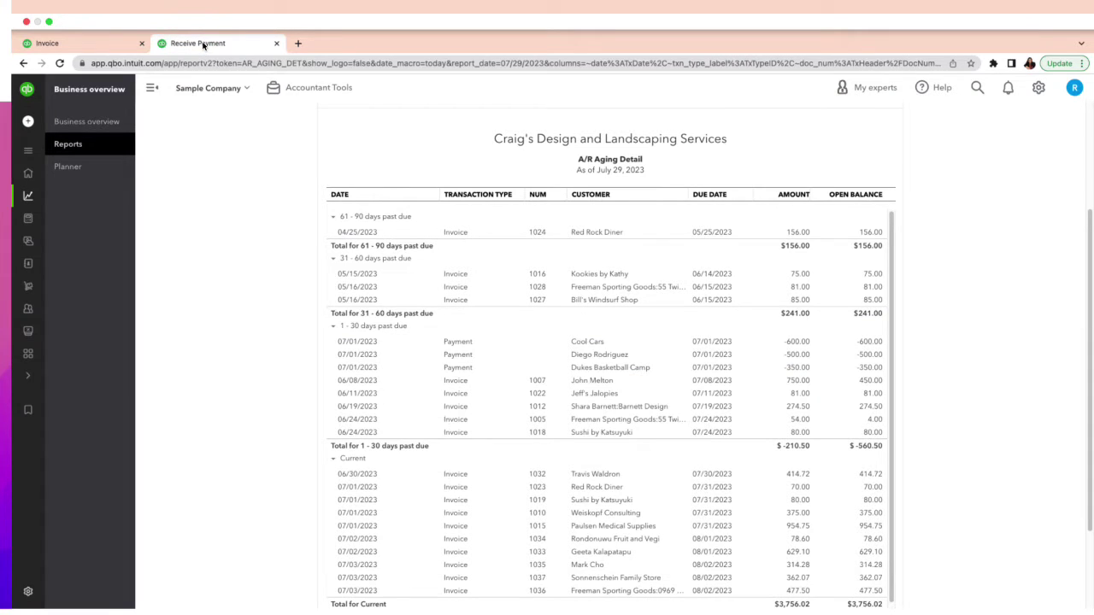
pyautogui.click(99, 44)
pyautogui.click(236, 324)
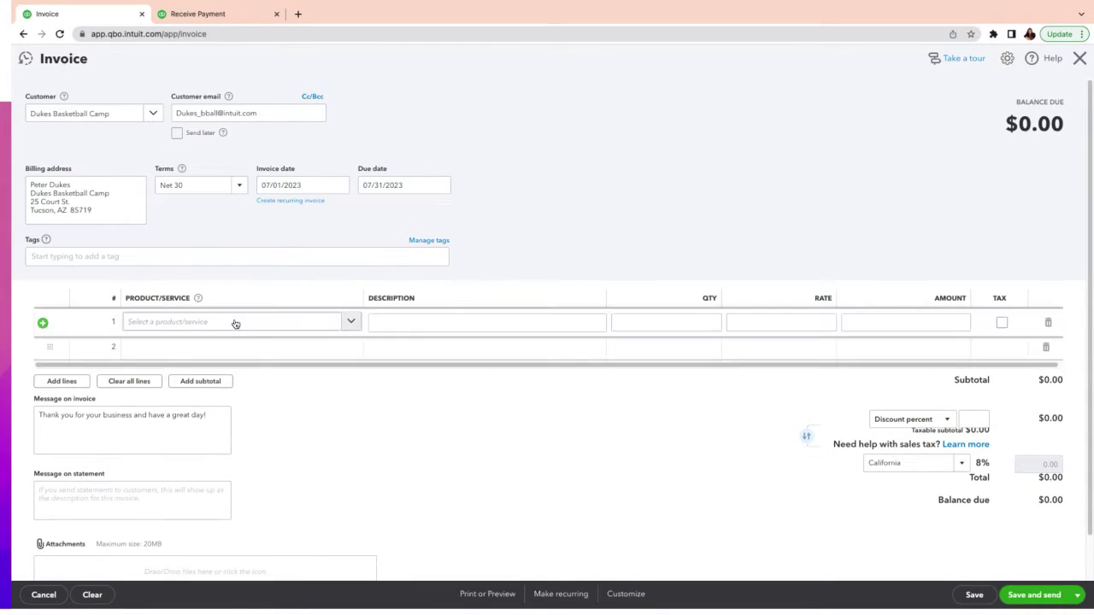
pyautogui.click(274, 321)
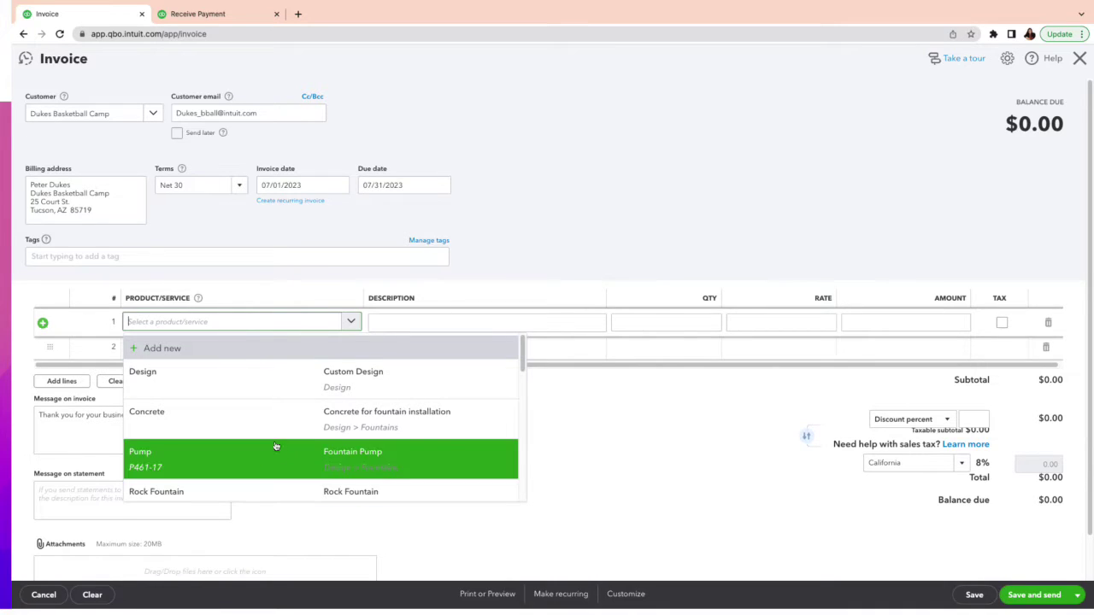
pyautogui.press('Up')
pyautogui.press('Return')
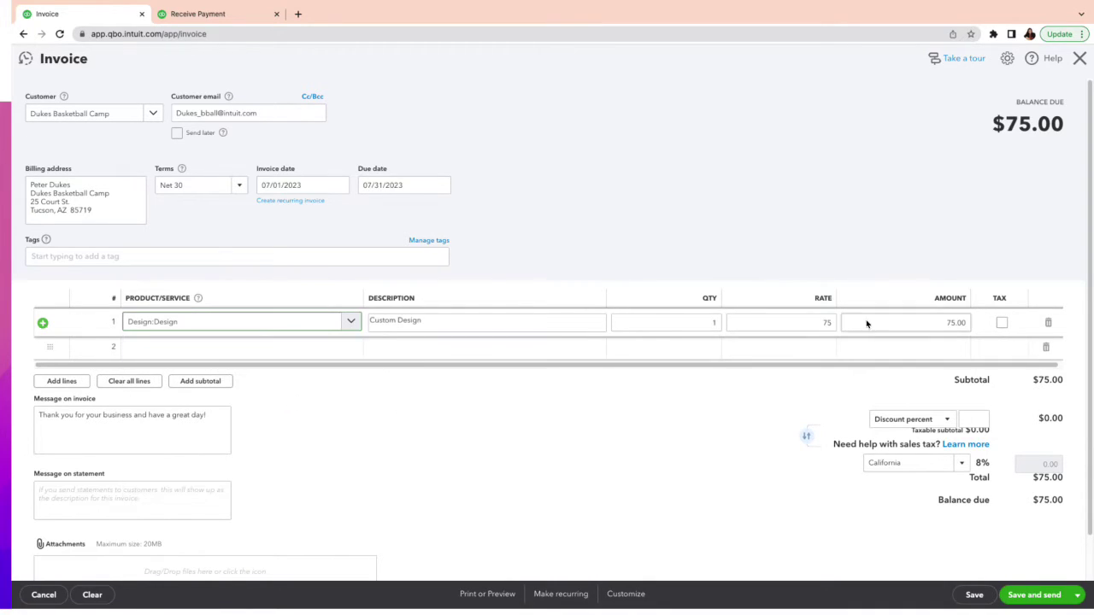
pyautogui.click(787, 323)
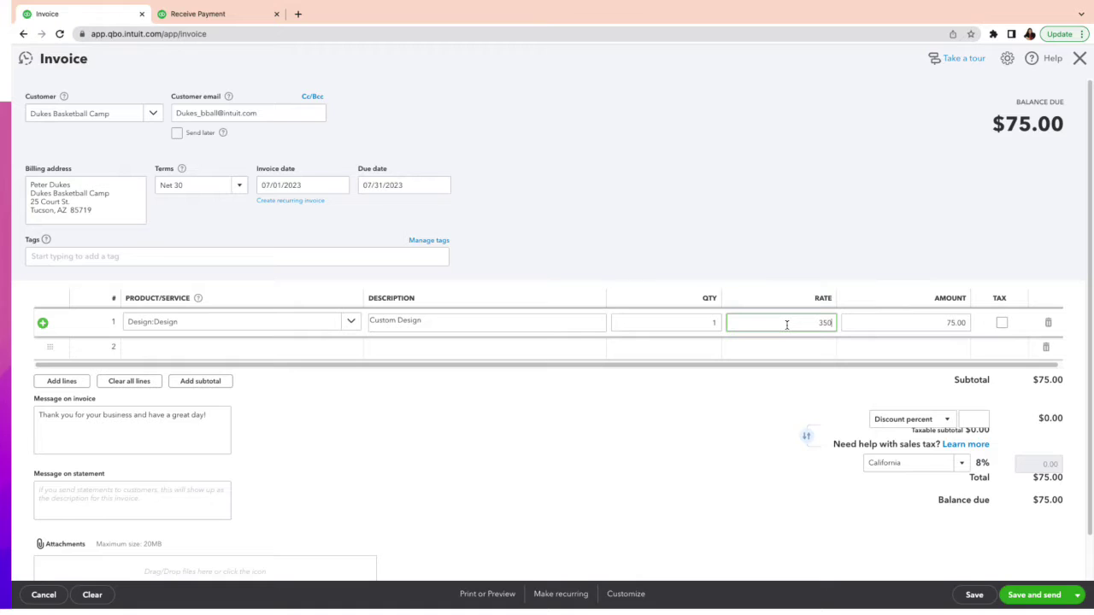
pyautogui.click(686, 431)
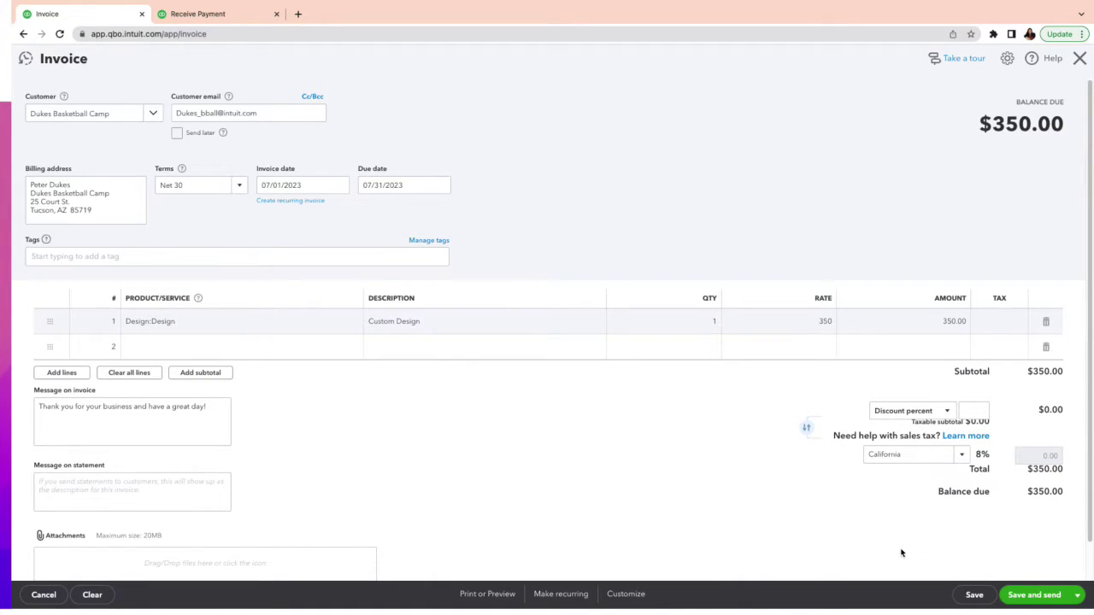
# - Save the Dukes Basketball Camp invoice, accept the applied credit, and close the invoice
pyautogui.click(958, 595)
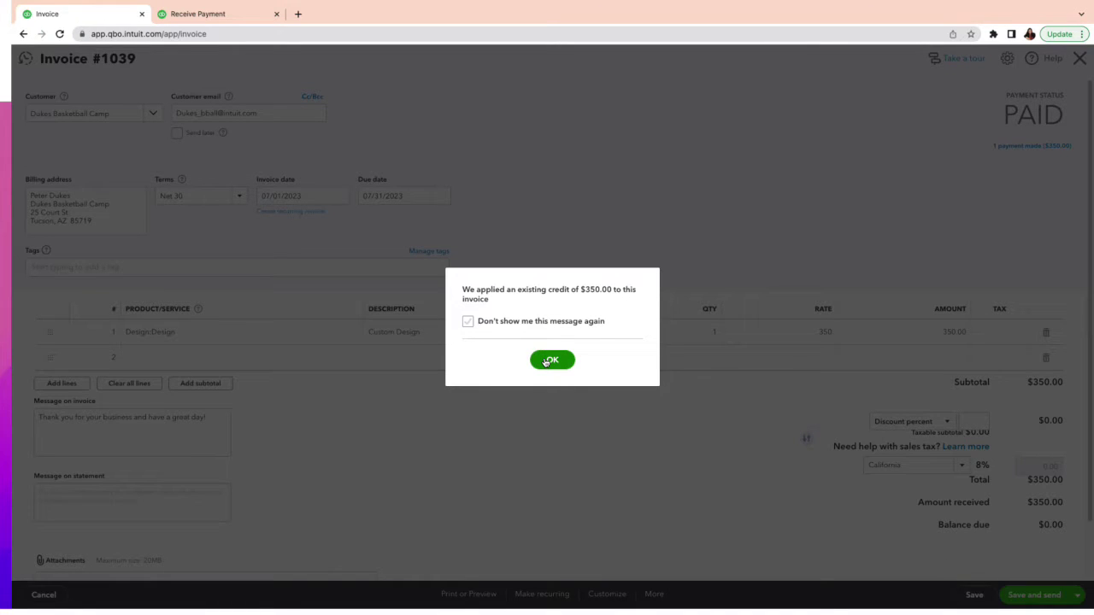
pyautogui.click(546, 361)
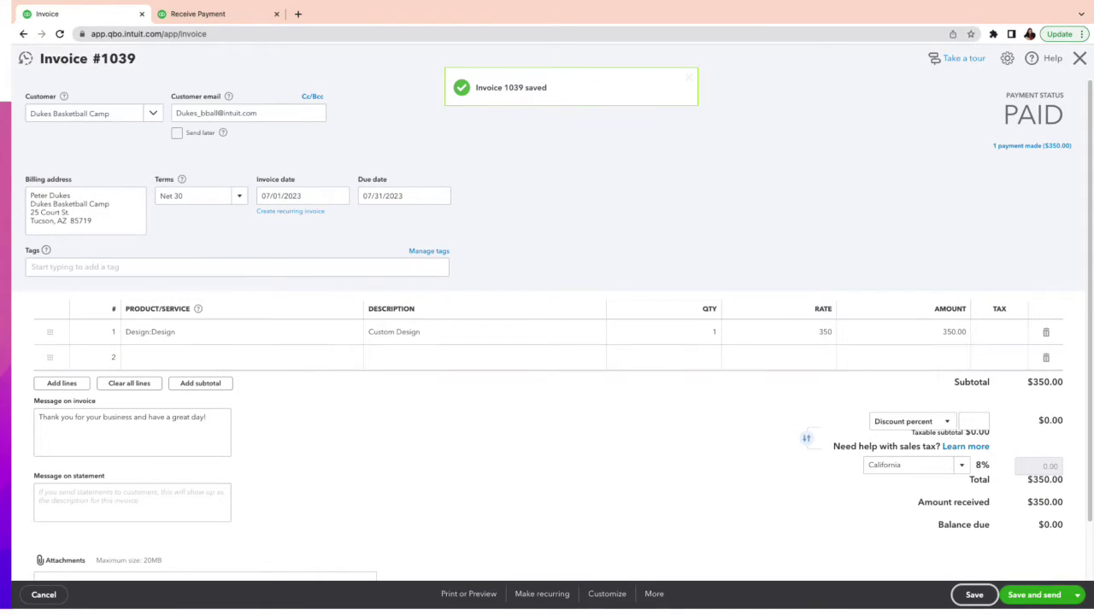
pyautogui.click(1077, 58)
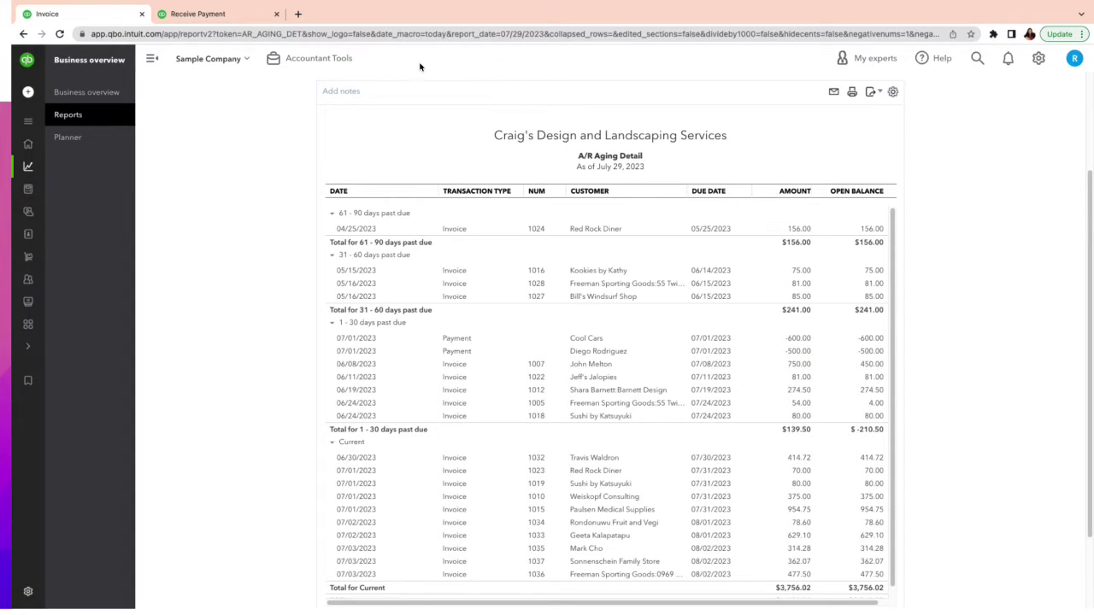
pyautogui.click(220, 15)
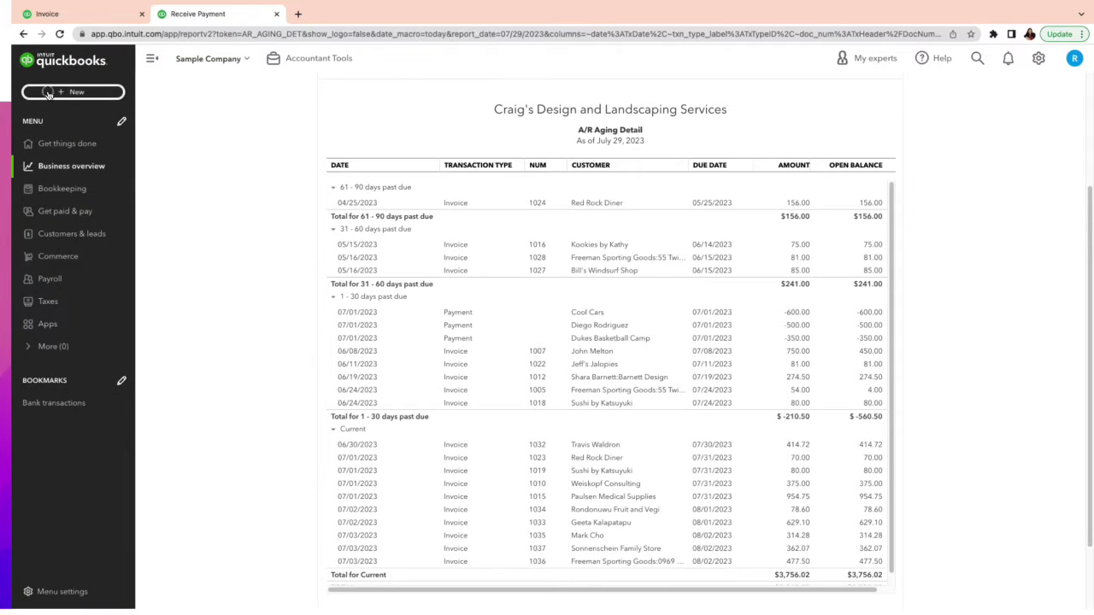
pyautogui.click(51, 93)
pyautogui.click(268, 81)
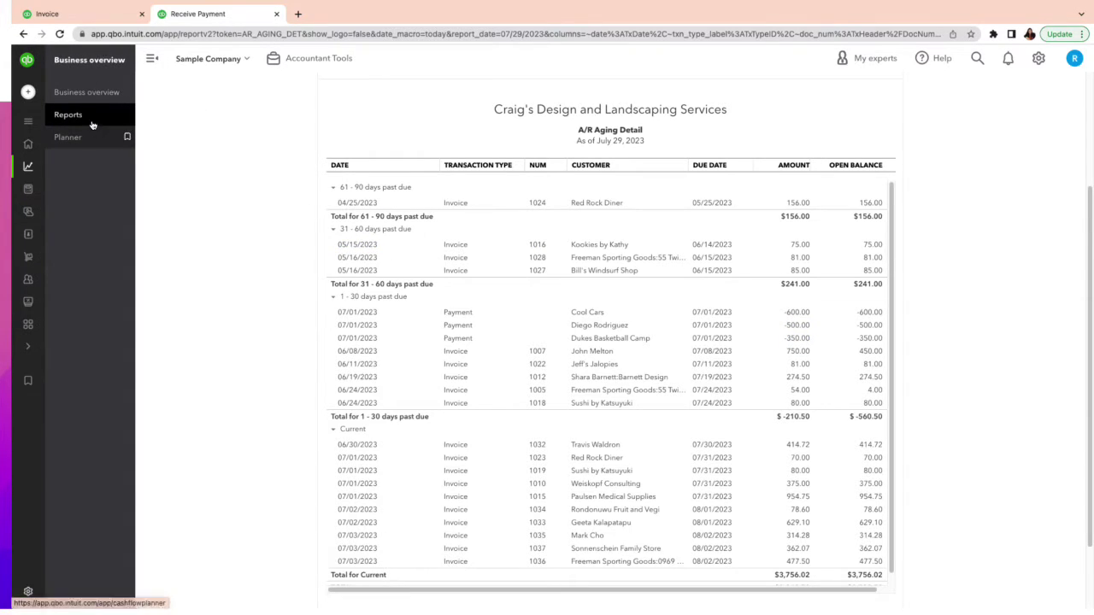
# - Create a new invoice in the second tab for the individual customer with the unapplied 500.00 payment, checking the aging report
pyautogui.click(45, 94)
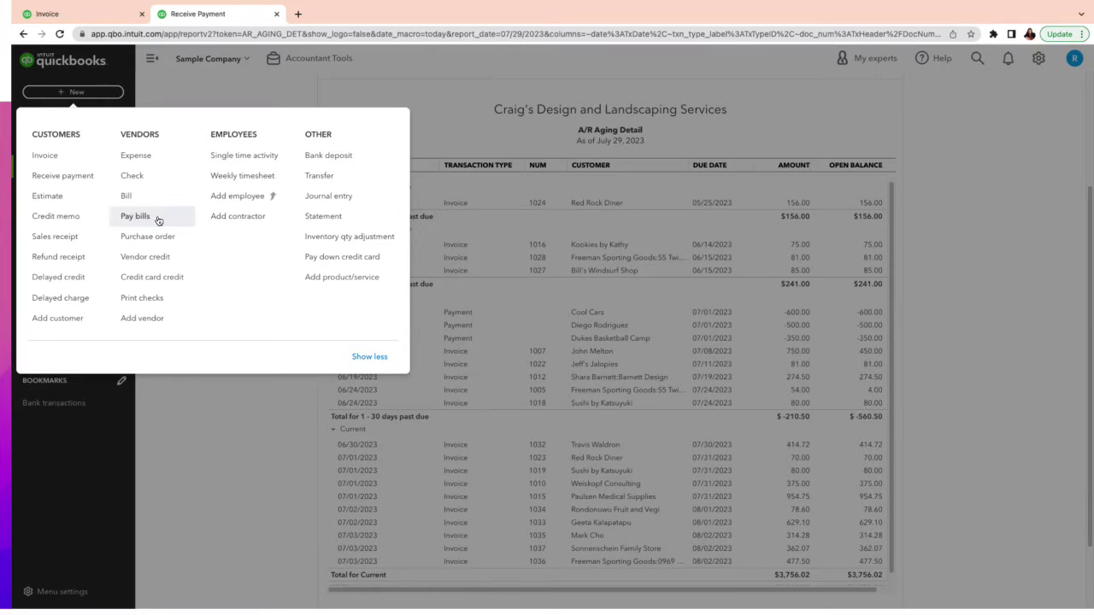
pyautogui.click(46, 155)
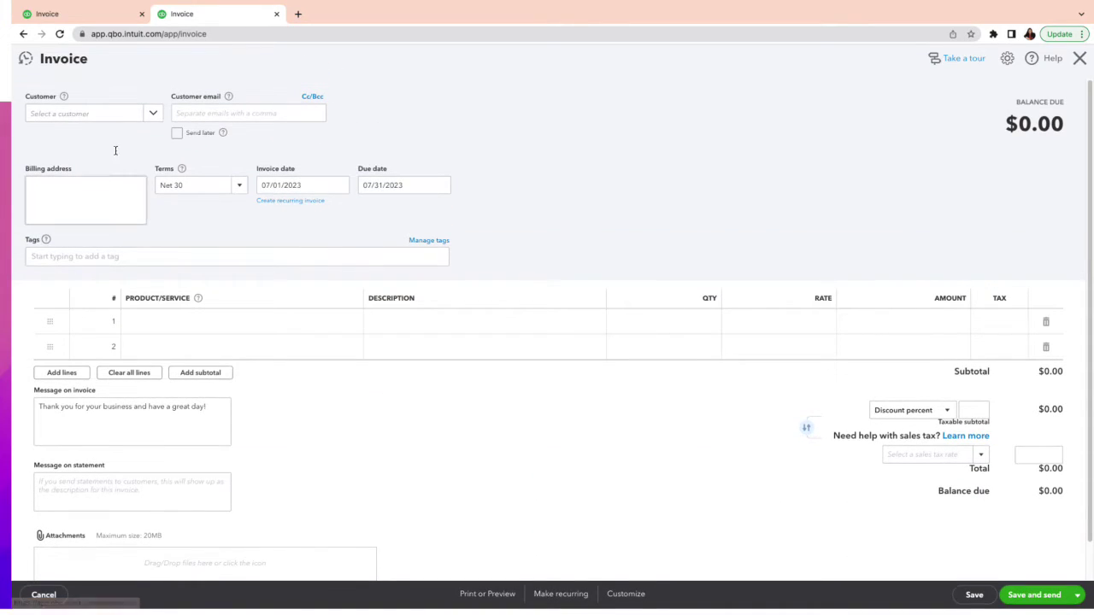
pyautogui.click(44, 15)
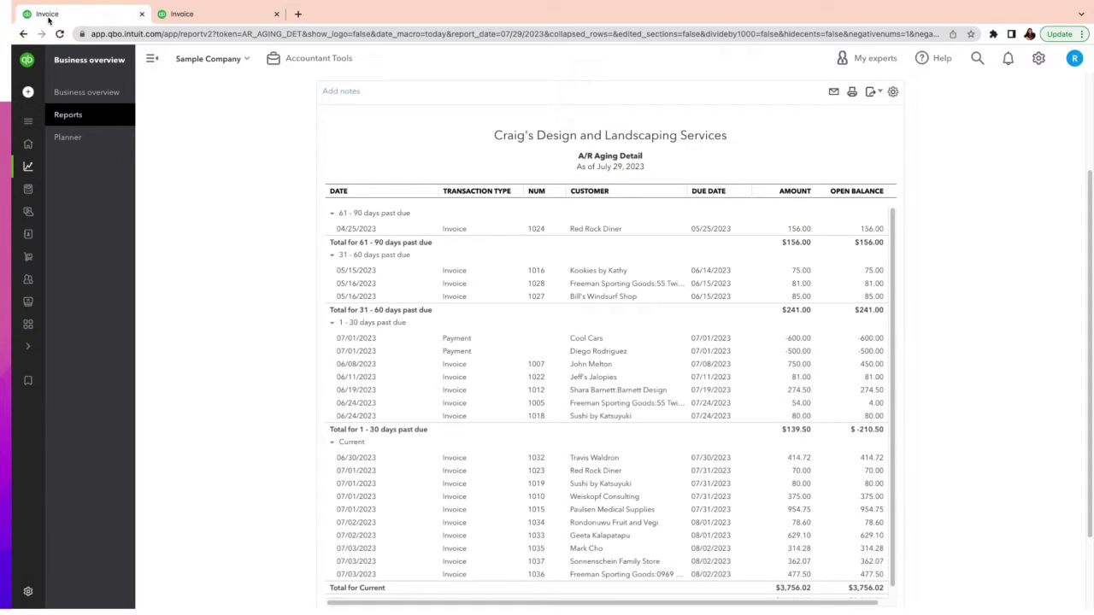
pyautogui.click(208, 15)
pyautogui.click(110, 114)
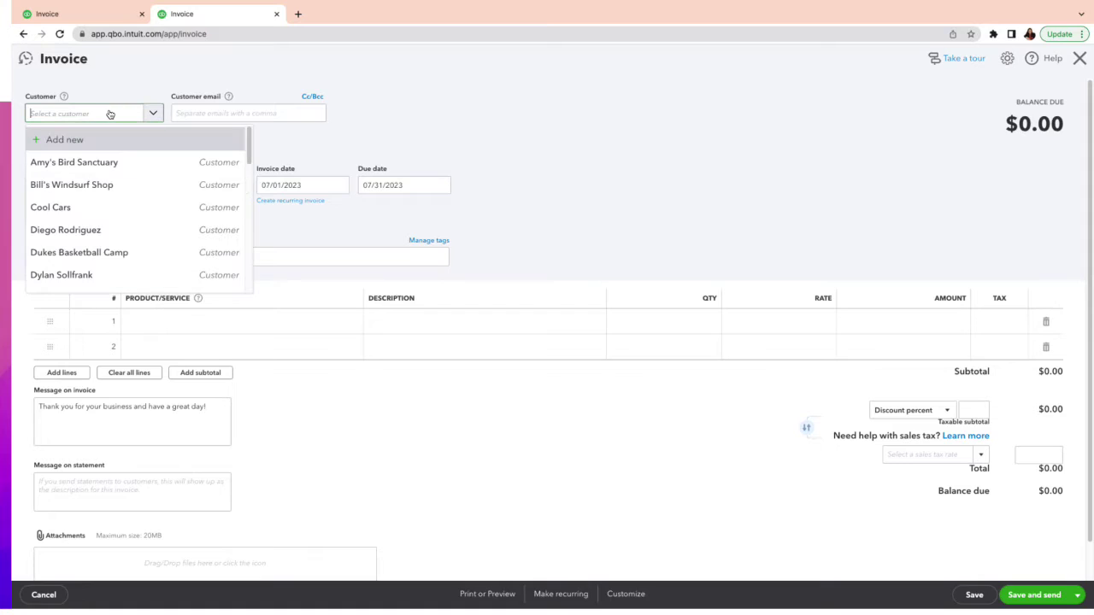
pyautogui.write('die')
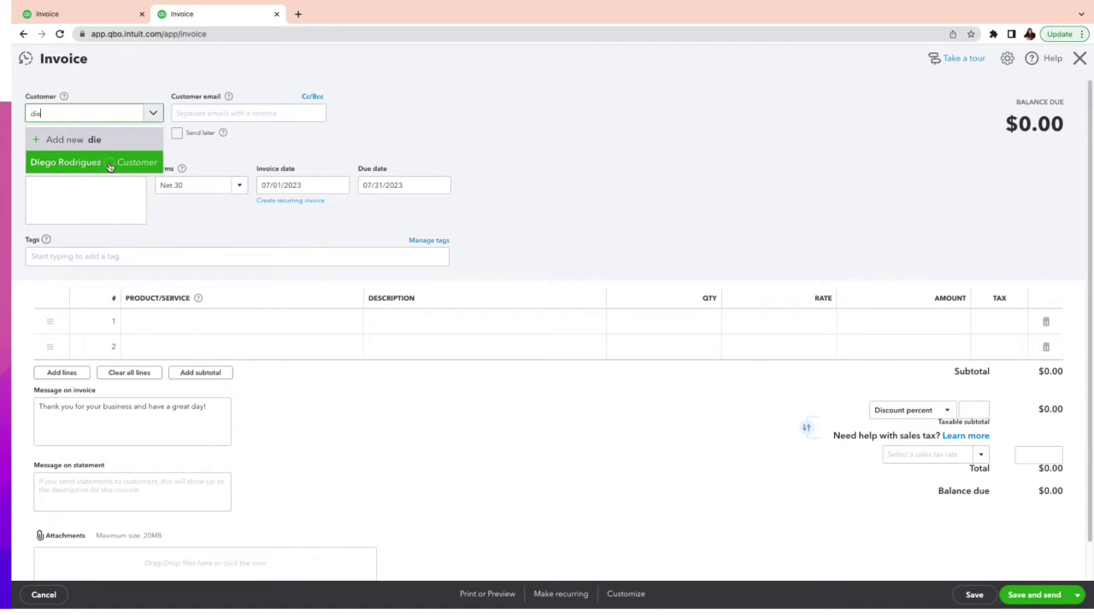
pyautogui.click(110, 165)
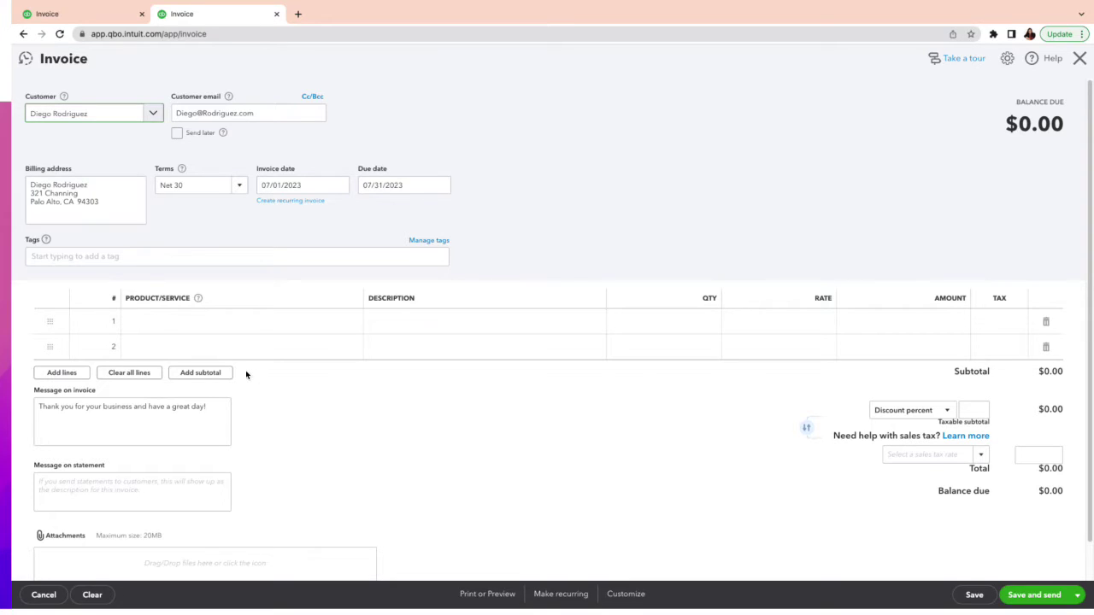
# - Choose the Services item under Design for the first invoice line, rechecking the customer's unapplied payment in the aging report
pyautogui.click(253, 328)
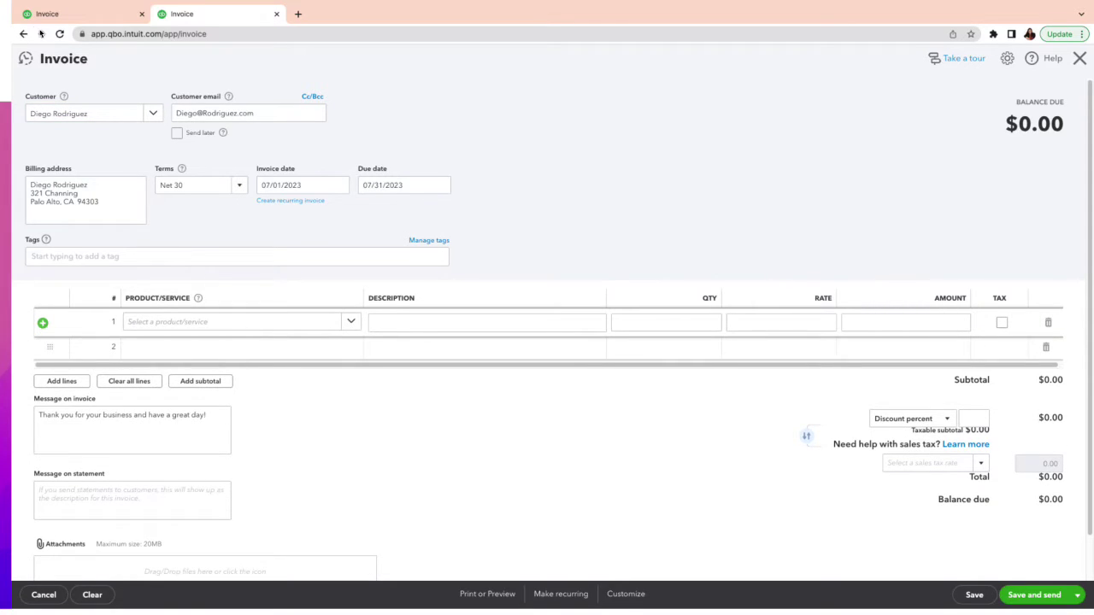
pyautogui.click(62, 15)
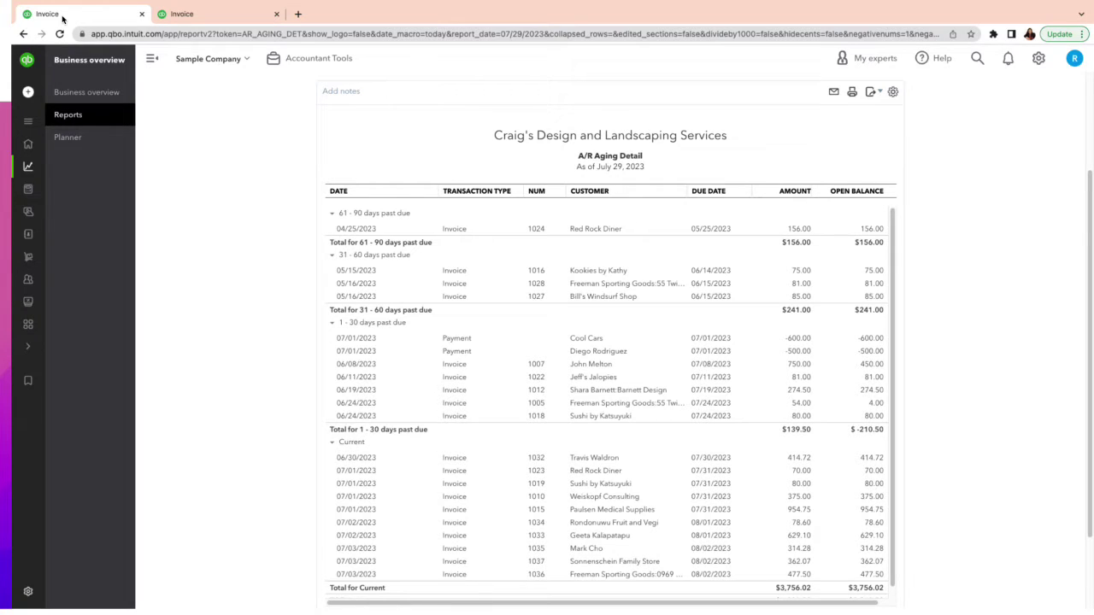
pyautogui.click(195, 16)
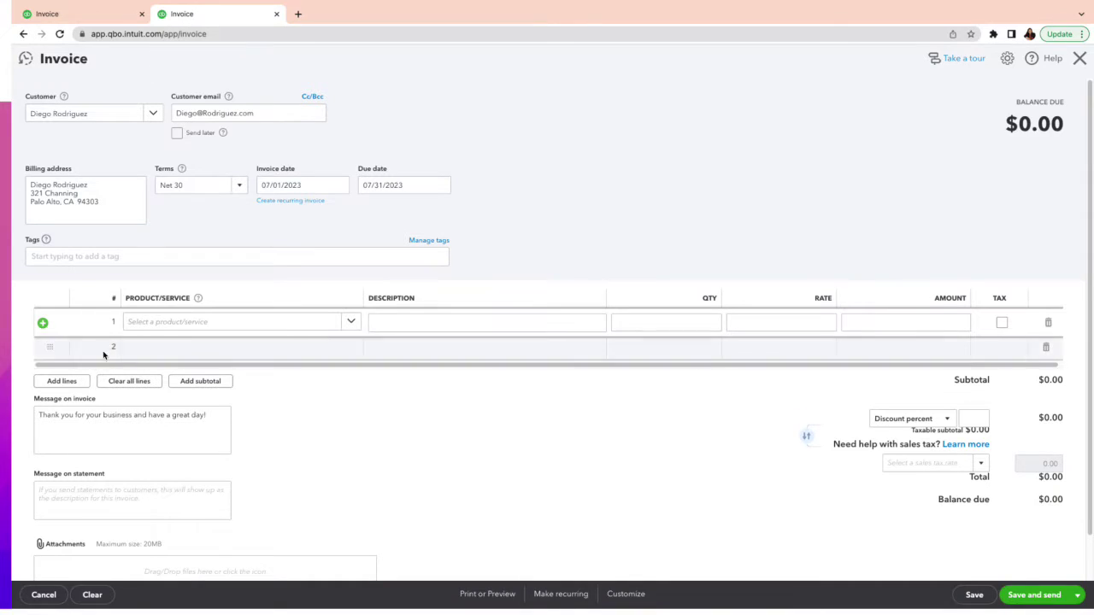
pyautogui.click(164, 330)
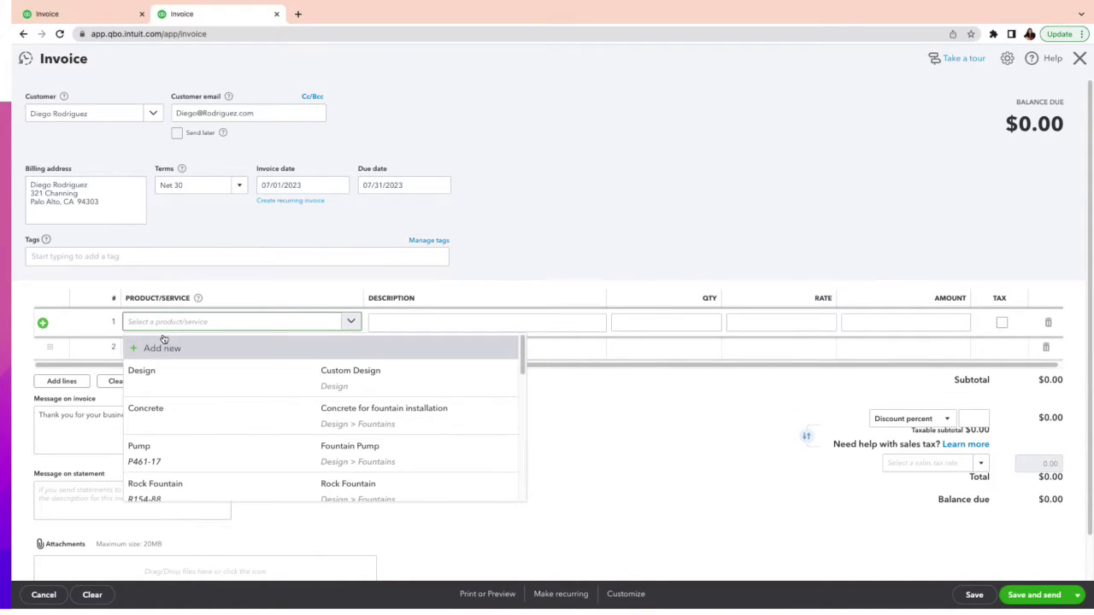
pyautogui.scroll(-2, 208, 455)
pyautogui.scroll(2, 208, 455)
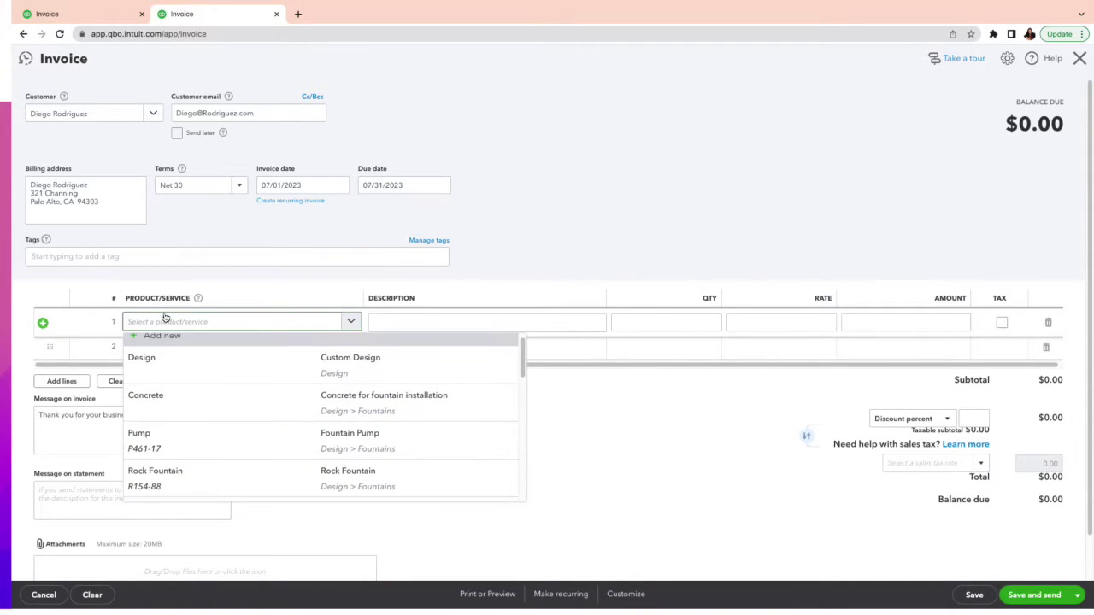
pyautogui.write('dr')
pyautogui.press('BackSpace')
pyautogui.press('BackSpace')
pyautogui.press('BackSpace')
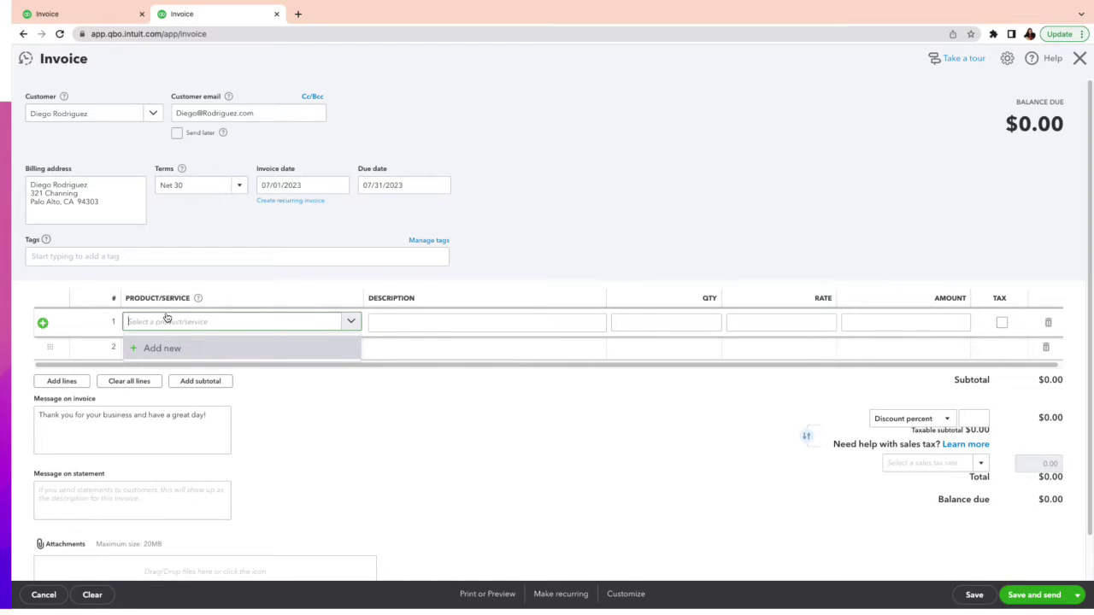
pyautogui.write('serv')
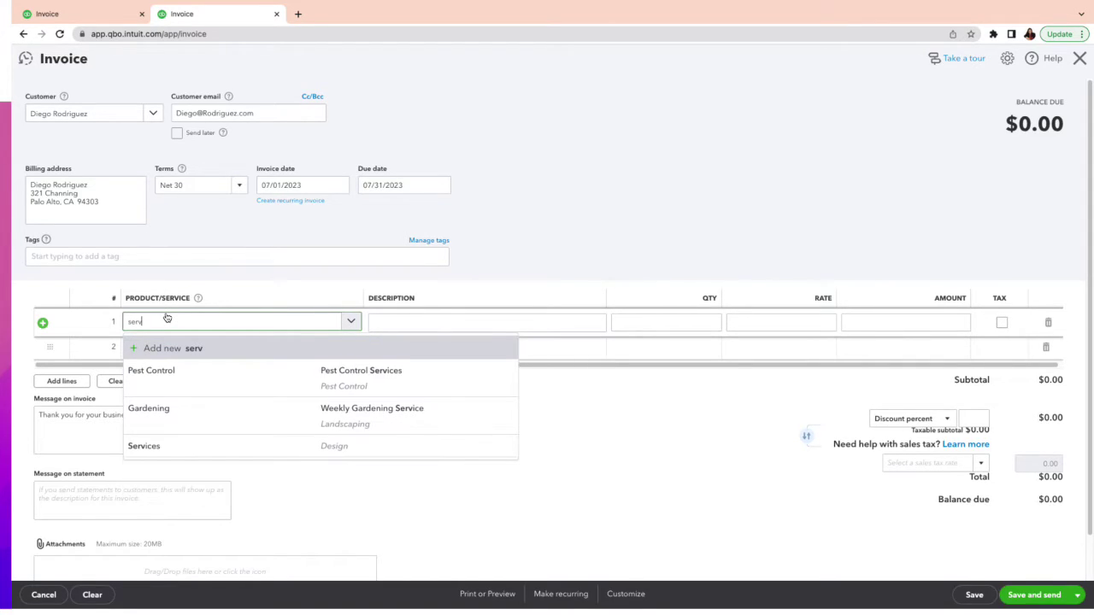
pyautogui.click(225, 446)
# - Set the Services line's rate to 500 and save the invoice, accepting the applied credit
pyautogui.click(793, 316)
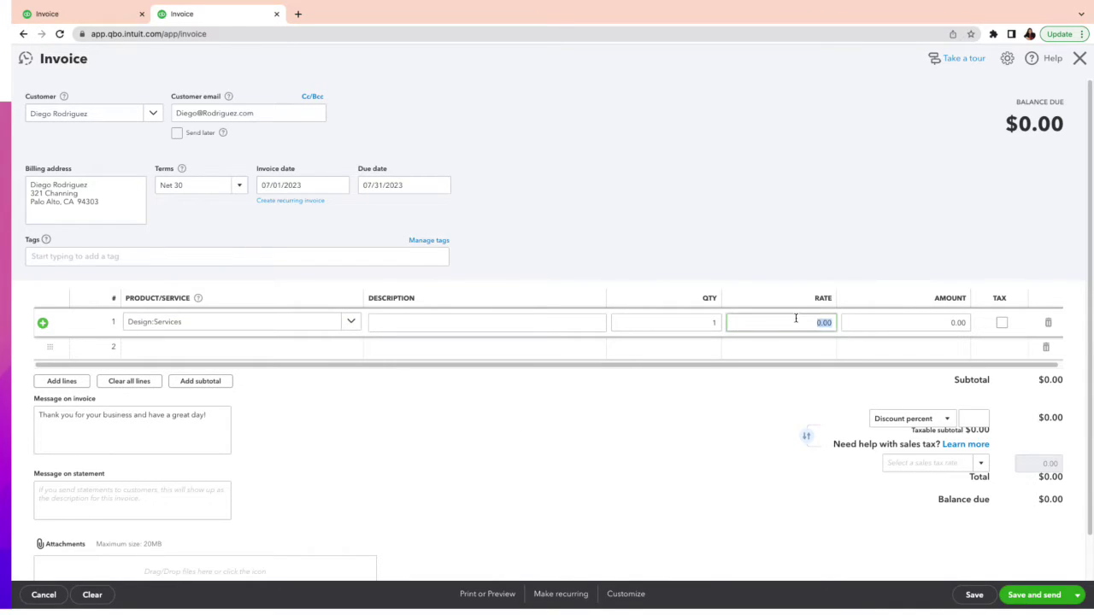
pyautogui.write('50')
pyautogui.click(666, 442)
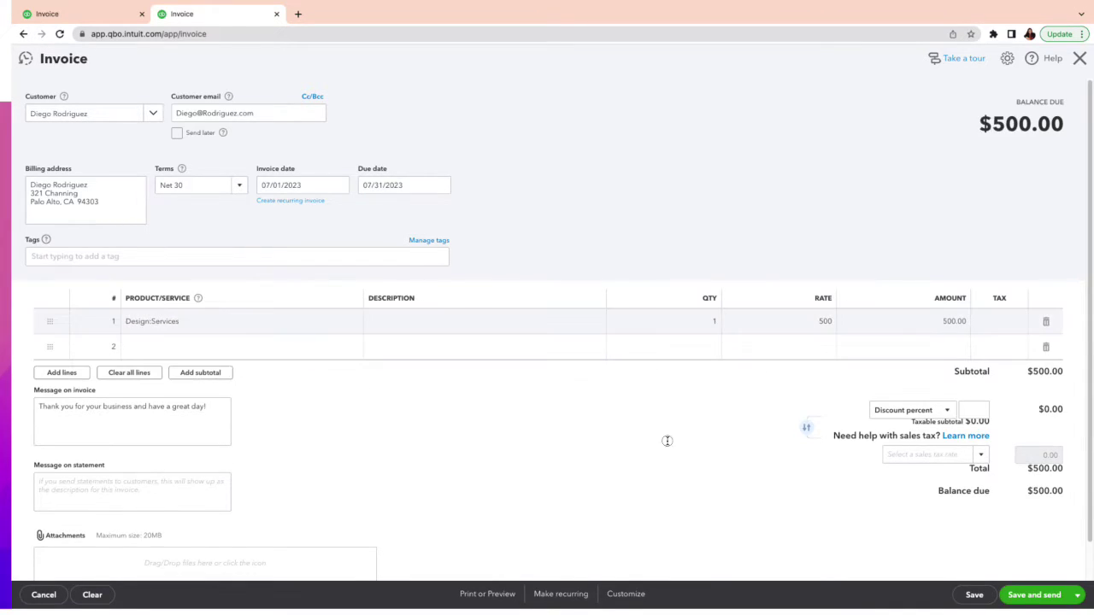
pyautogui.click(183, 24)
pyautogui.click(975, 594)
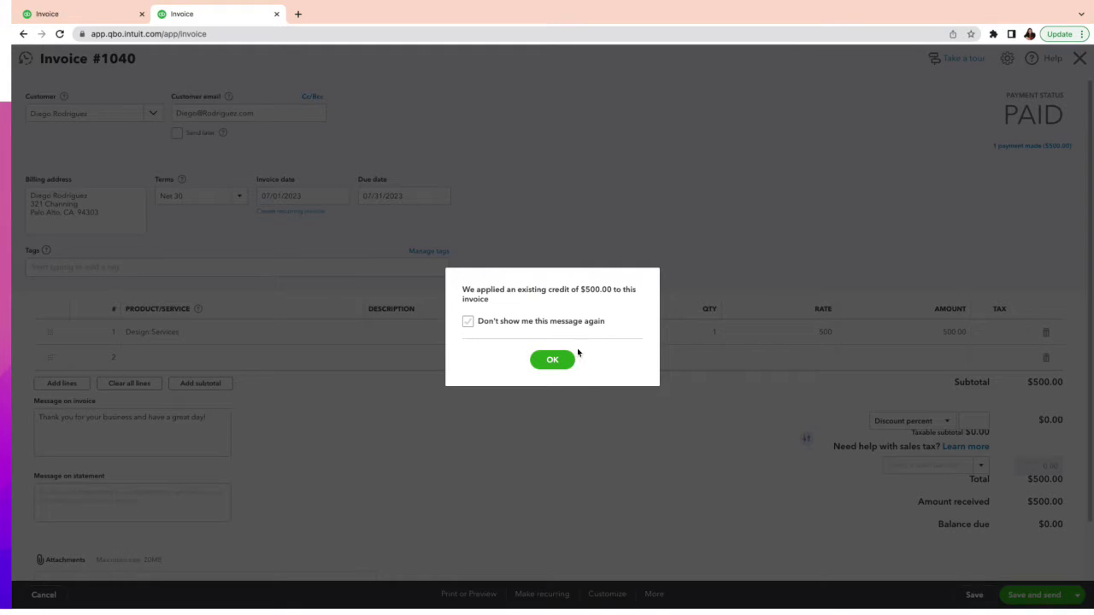
pyautogui.click(553, 361)
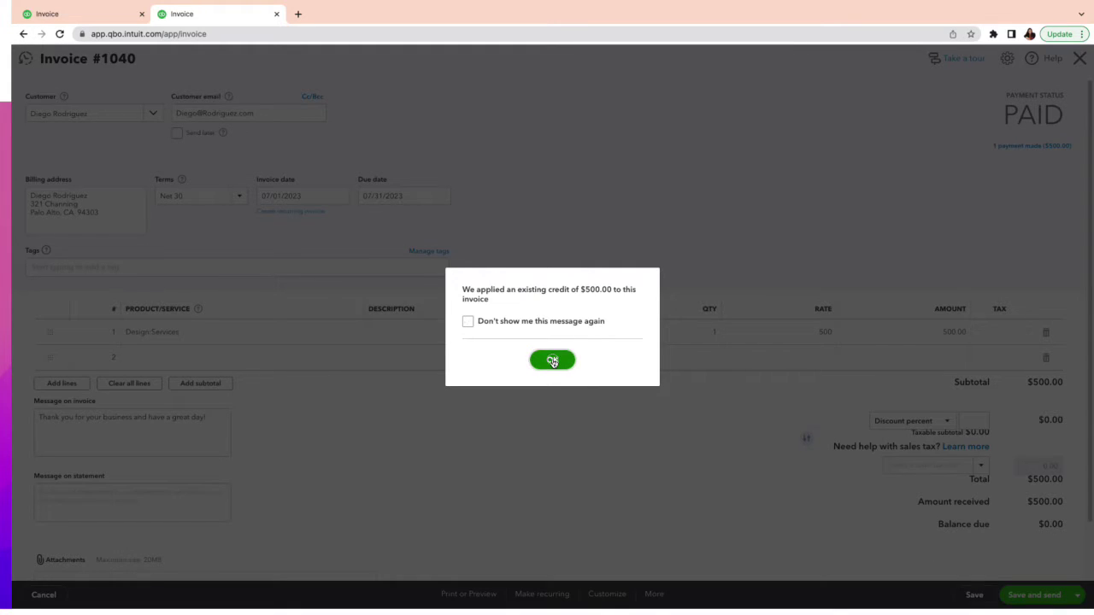
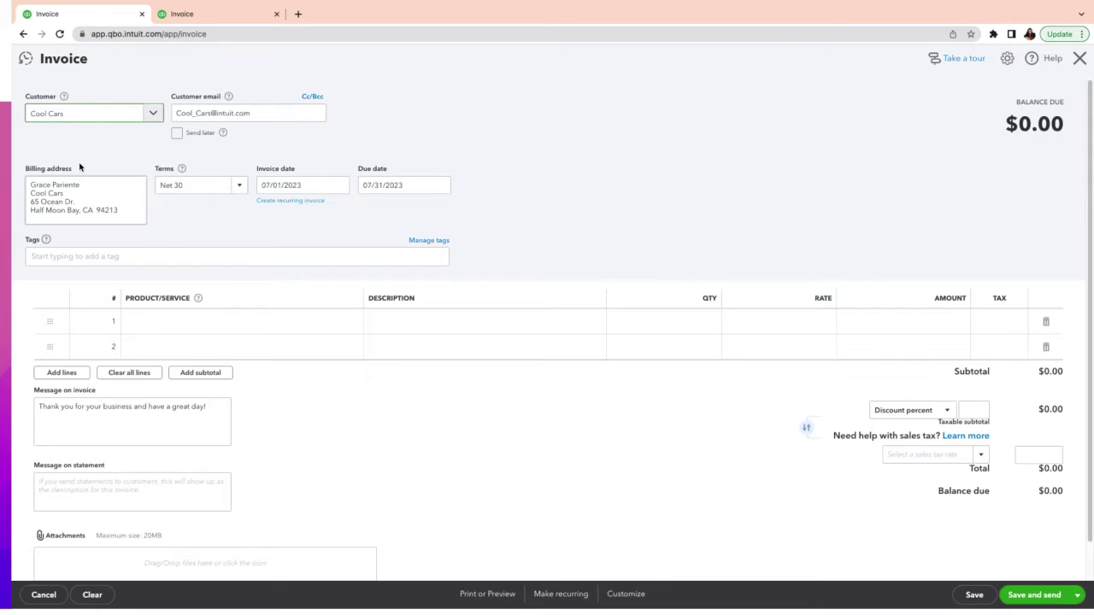
# - Add the Services item under Design to the first line of the Cool Cars invoice with a rate of 600
pyautogui.click(261, 322)
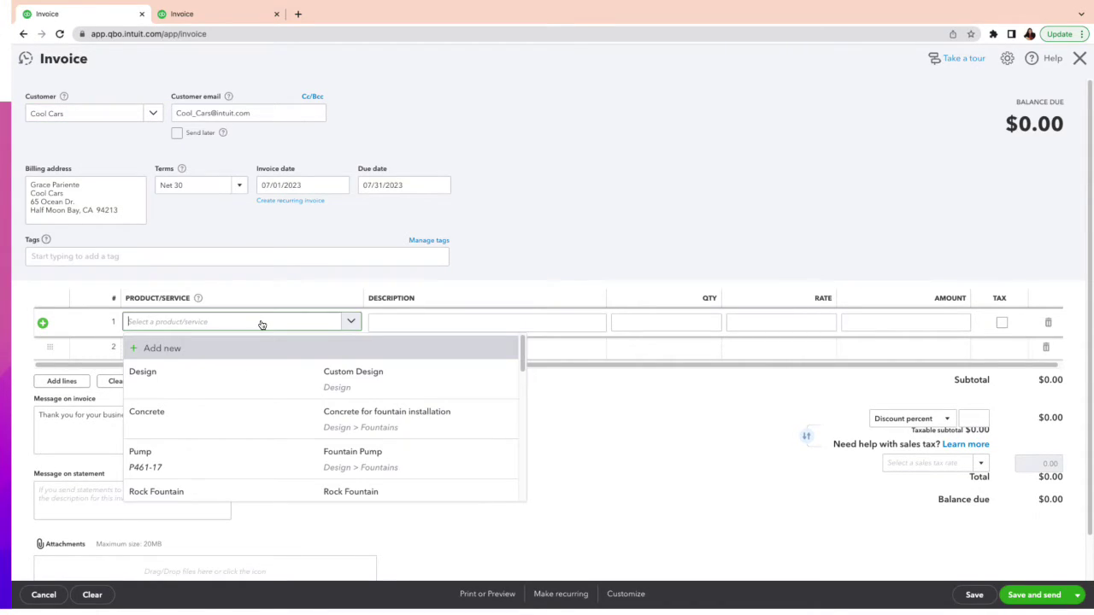
pyautogui.write('servi')
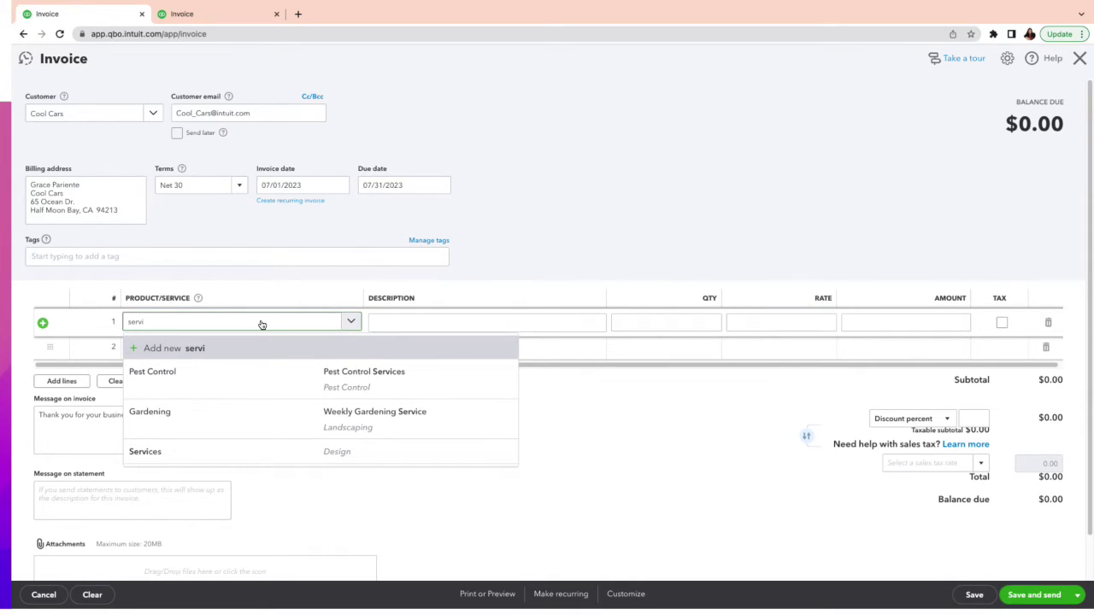
pyautogui.click(211, 451)
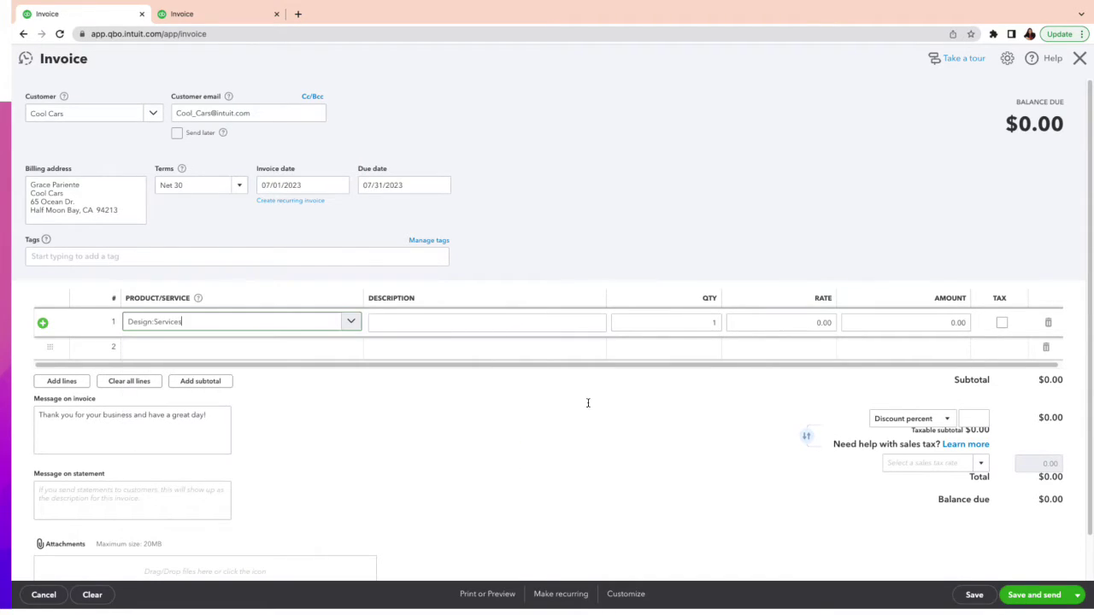
pyautogui.click(791, 324)
pyautogui.write('600')
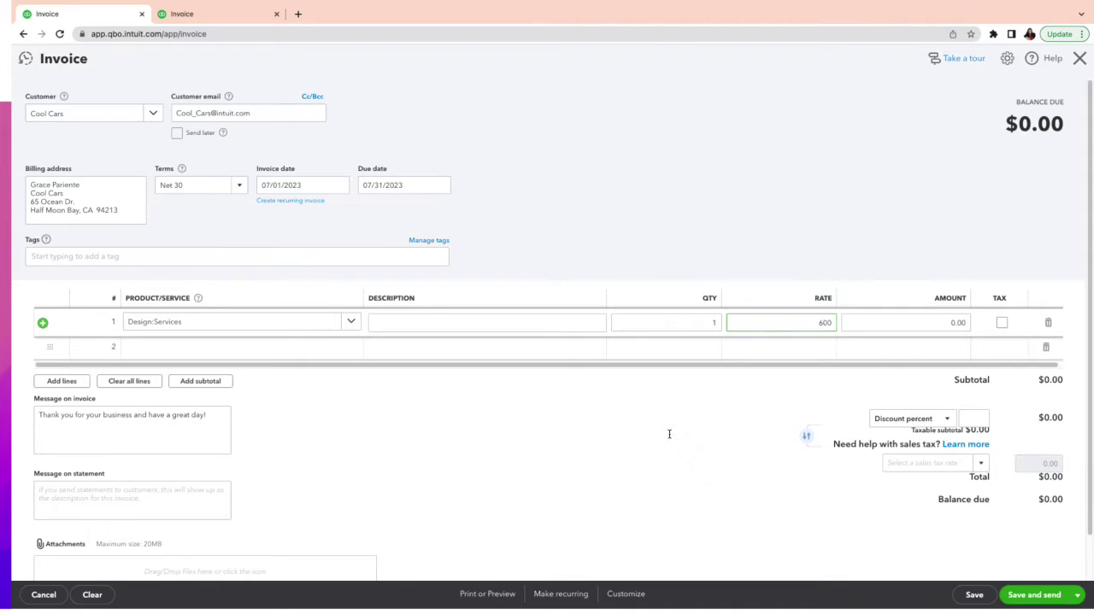
pyautogui.click(671, 434)
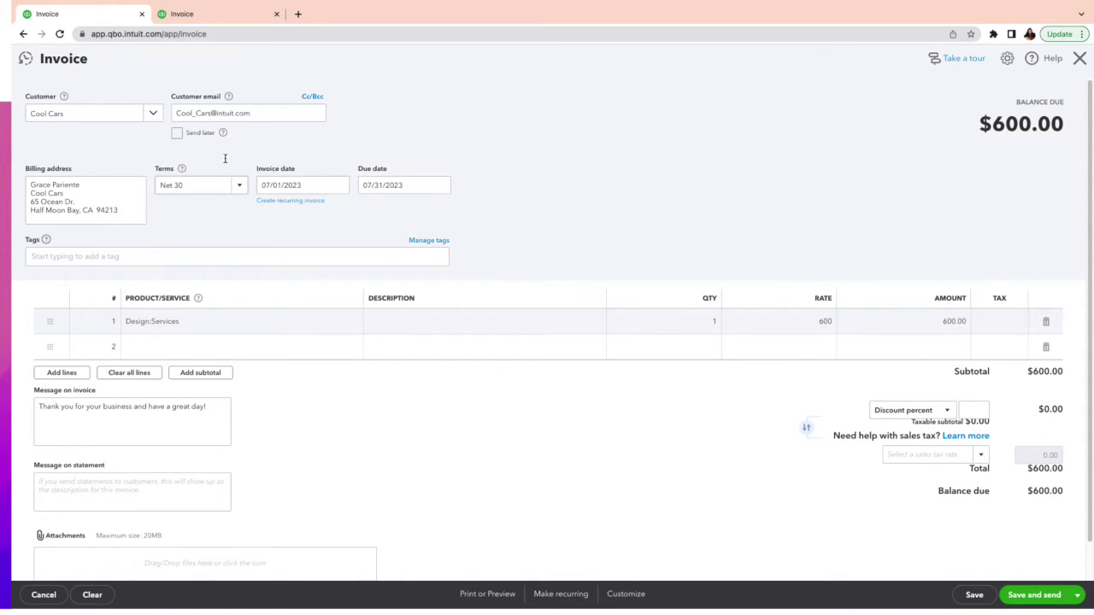
# - Save the Cool Cars invoice, accept the applied credit, and close the invoice
pyautogui.click(971, 597)
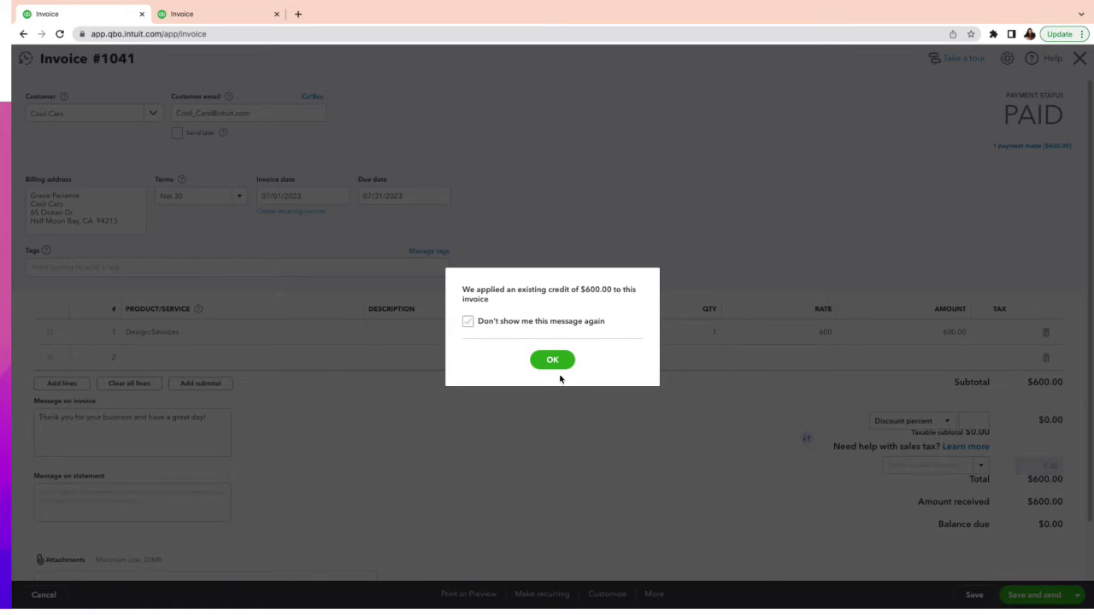
pyautogui.click(553, 360)
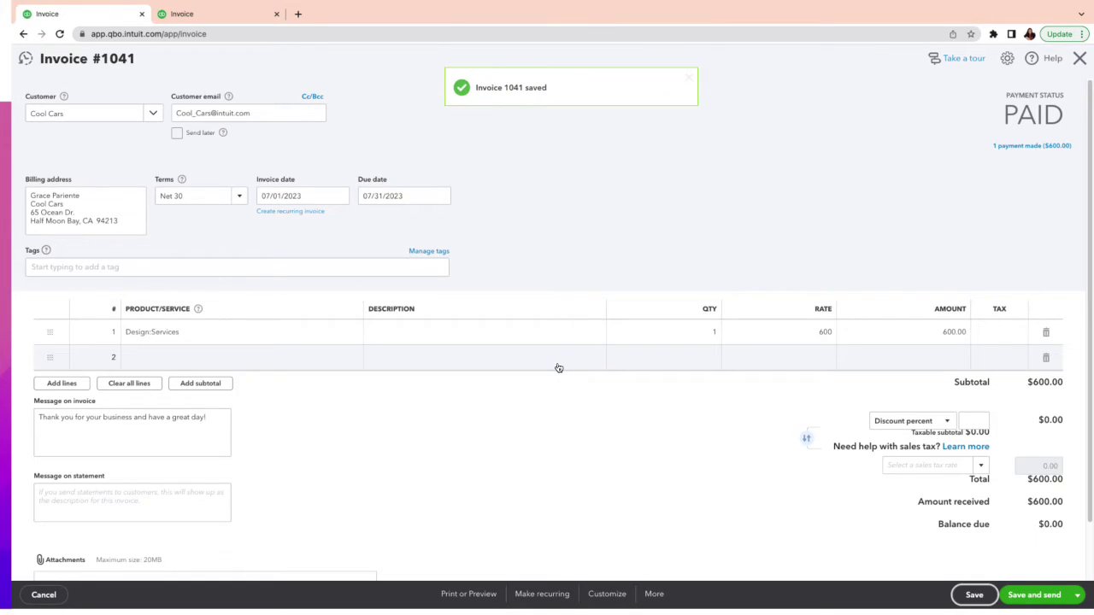
pyautogui.click(1079, 62)
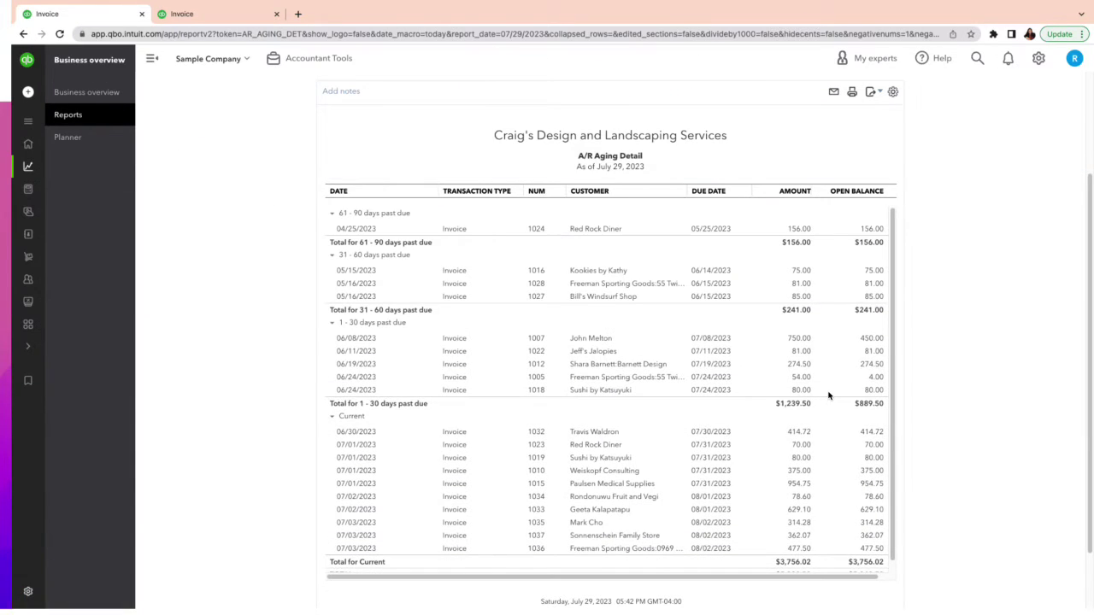
# - Review the refreshed A/R Aging Detail report, then open the Balance Sheet report and examine its current assets
pyautogui.scroll(-1, 829, 394)
pyautogui.scroll(3, 829, 390)
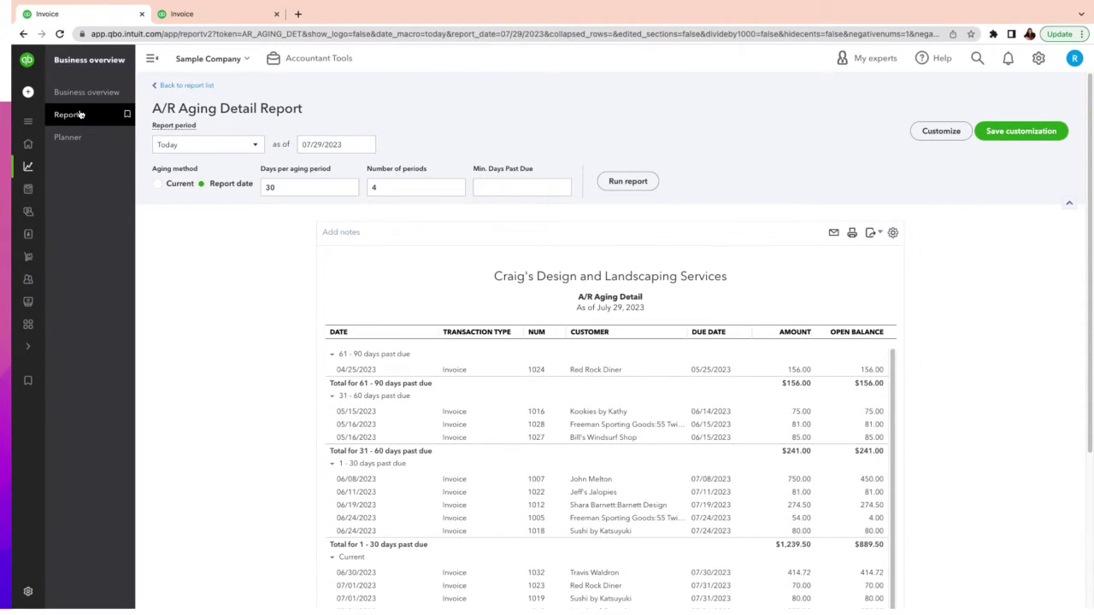
pyautogui.click(80, 114)
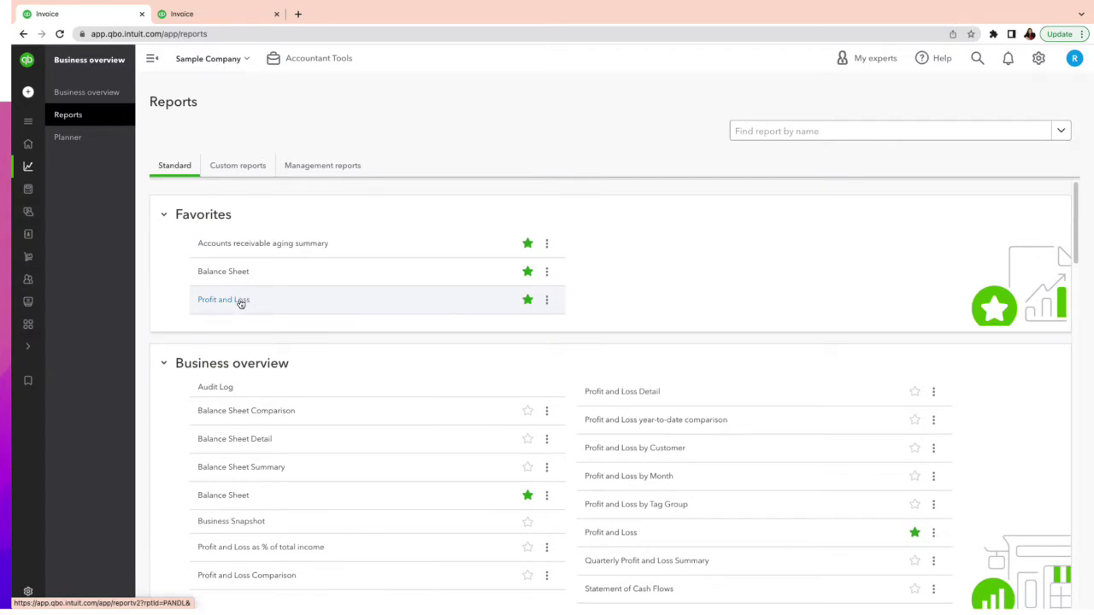
pyautogui.click(228, 275)
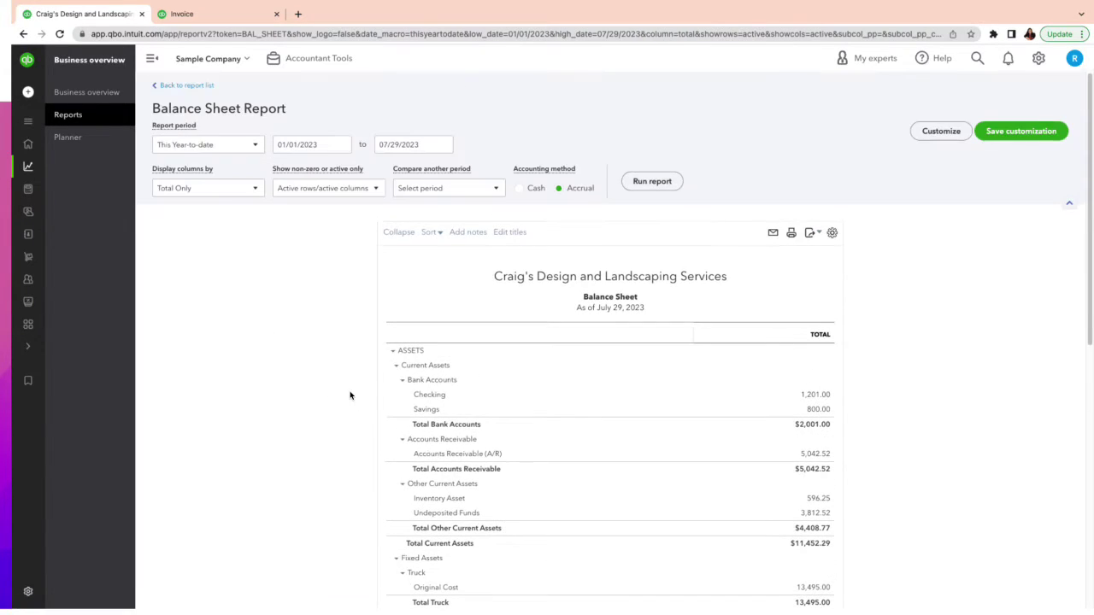
pyautogui.scroll(-1, 490, 377)
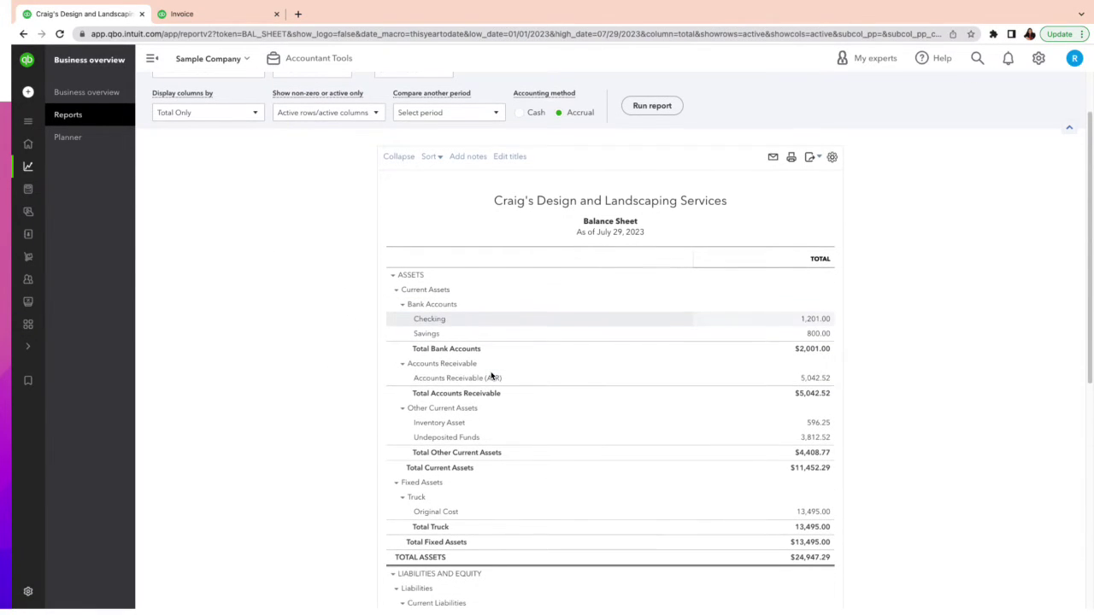
pyautogui.scroll(-1, 491, 376)
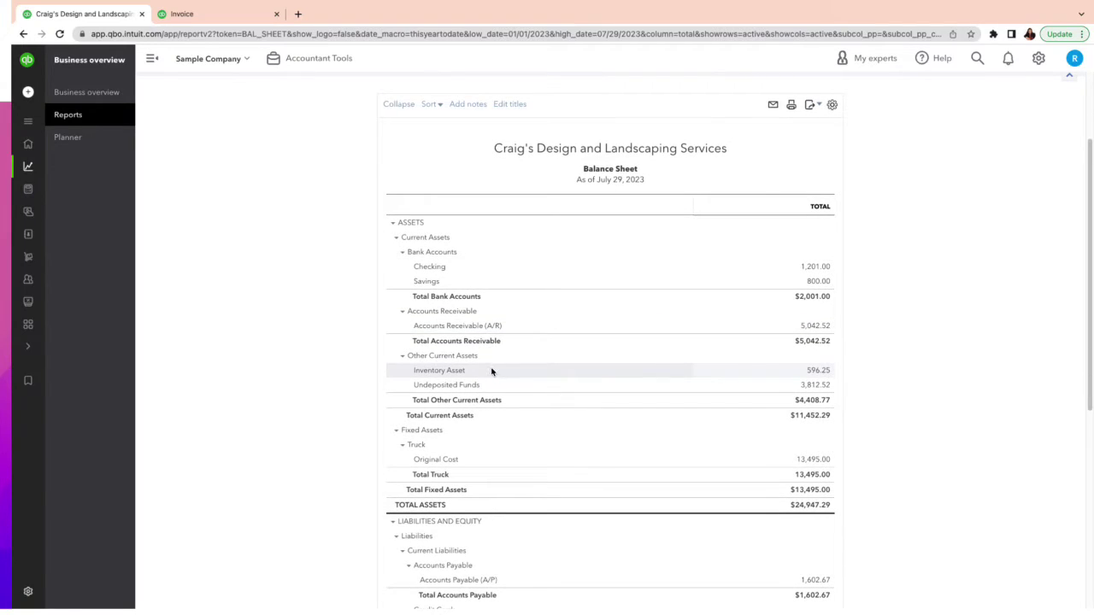
# - Drill down into the Accounts Receivable (A/R) balance and open the 04/08/2023 payment from Bill's Windsurf Shop
pyautogui.click(814, 326)
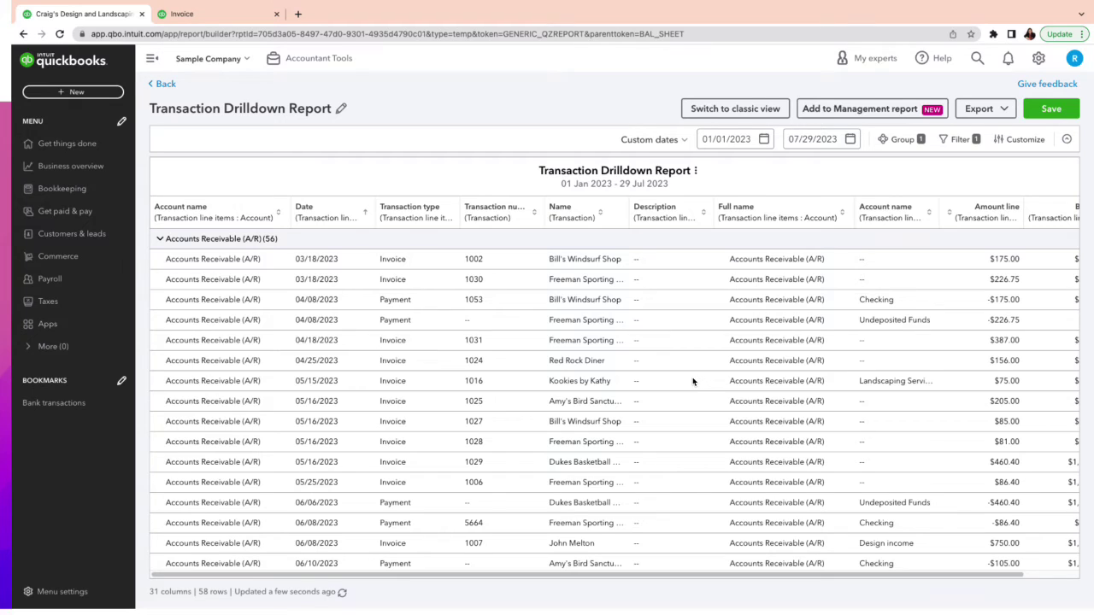
pyautogui.scroll(-3, 693, 381)
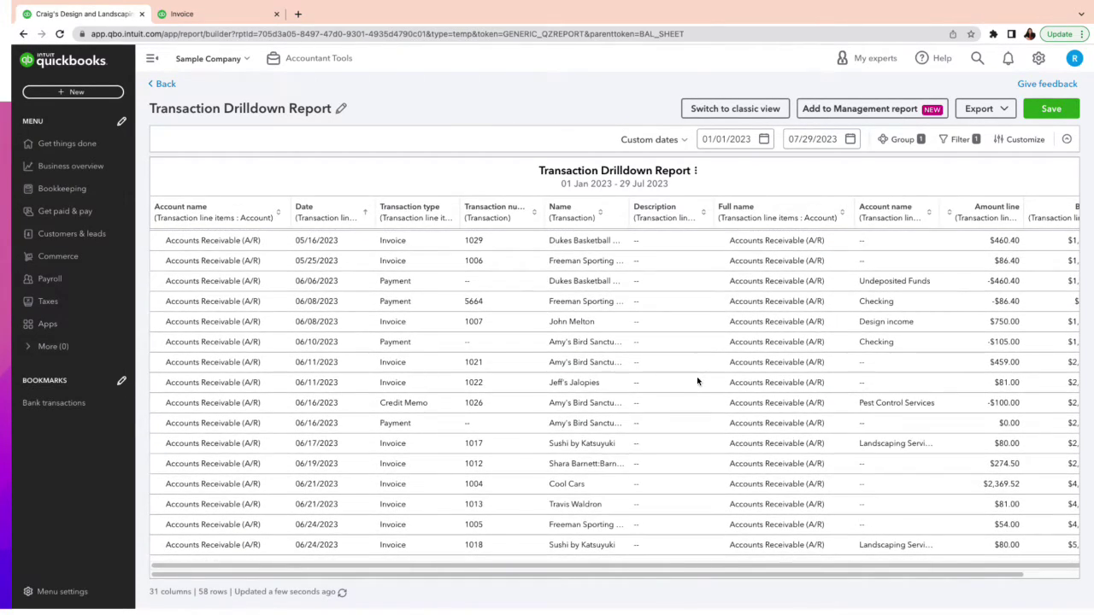
pyautogui.scroll(3, 696, 381)
pyautogui.scroll(1, 696, 378)
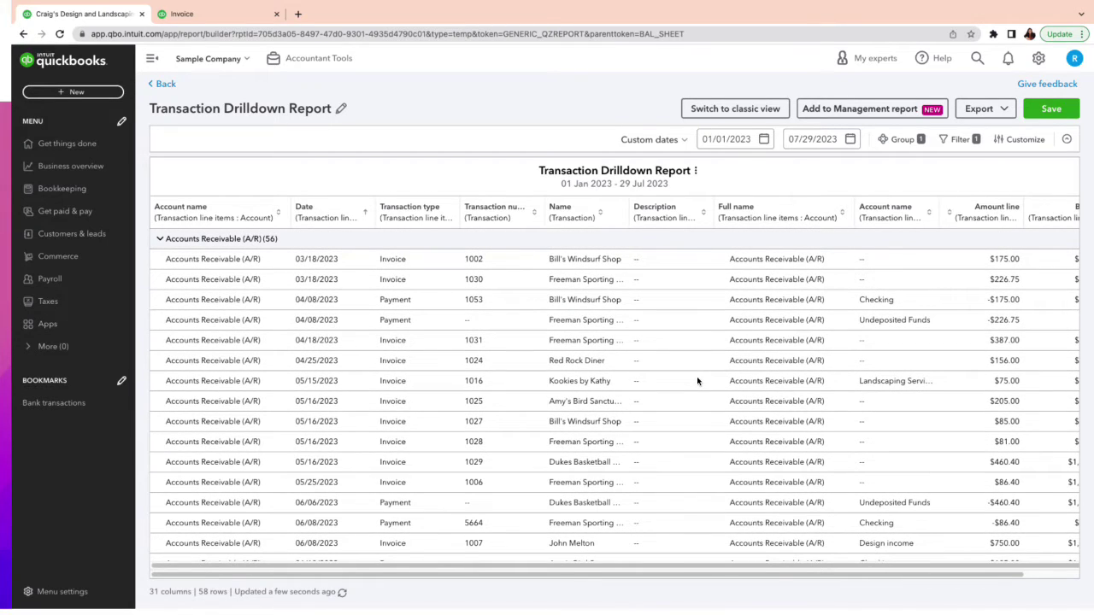
pyautogui.click(1010, 301)
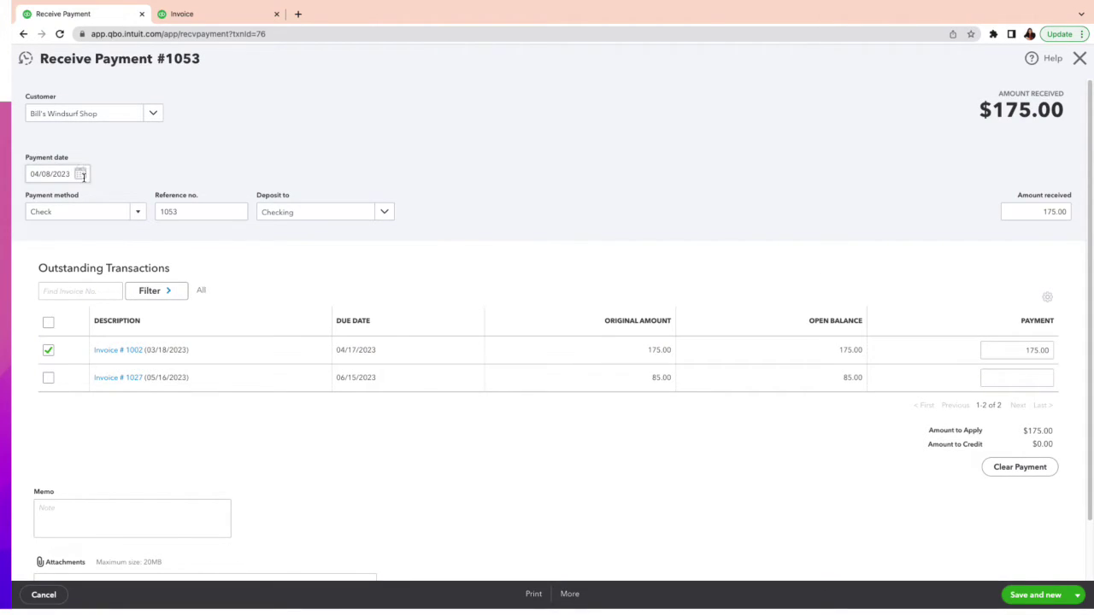
# - Close the payment, look through the Accounts Receivable transactions in the drilldown report, and return to the Balance Sheet
pyautogui.click(1078, 59)
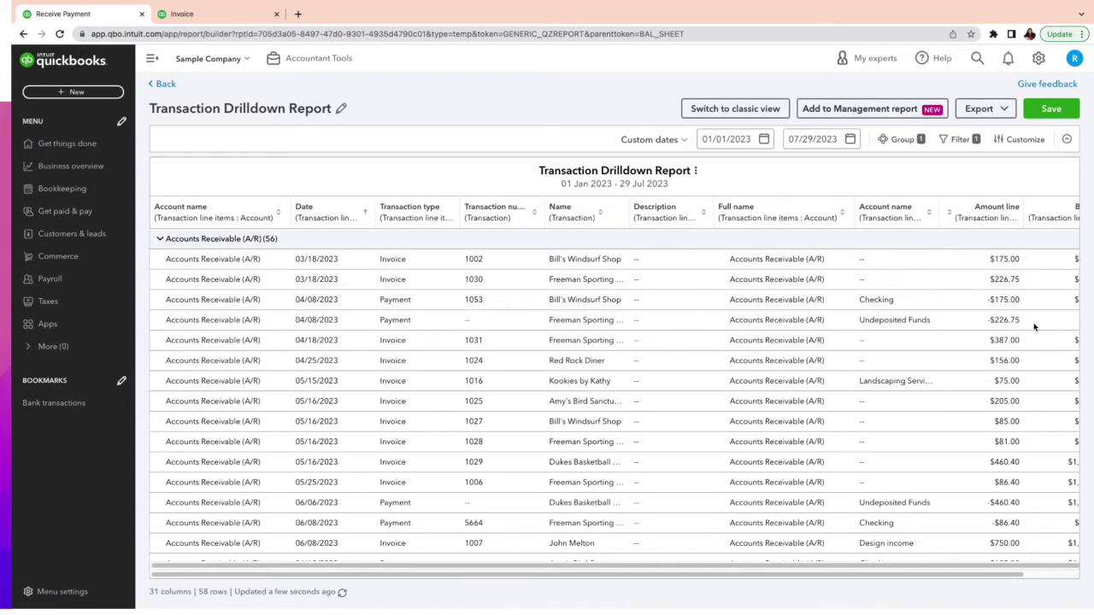
pyautogui.scroll(-3, 1018, 322)
pyautogui.scroll(3, 1001, 347)
pyautogui.click(165, 86)
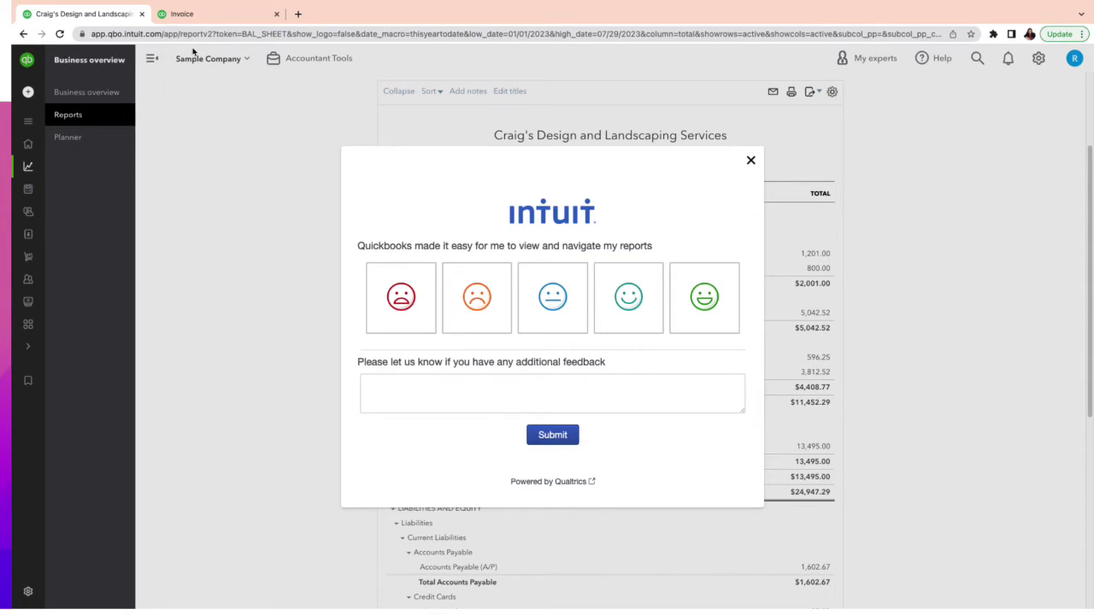
# - Submit the happiest rating in the report feedback survey and dismiss the survey
pyautogui.click(692, 294)
pyautogui.click(551, 436)
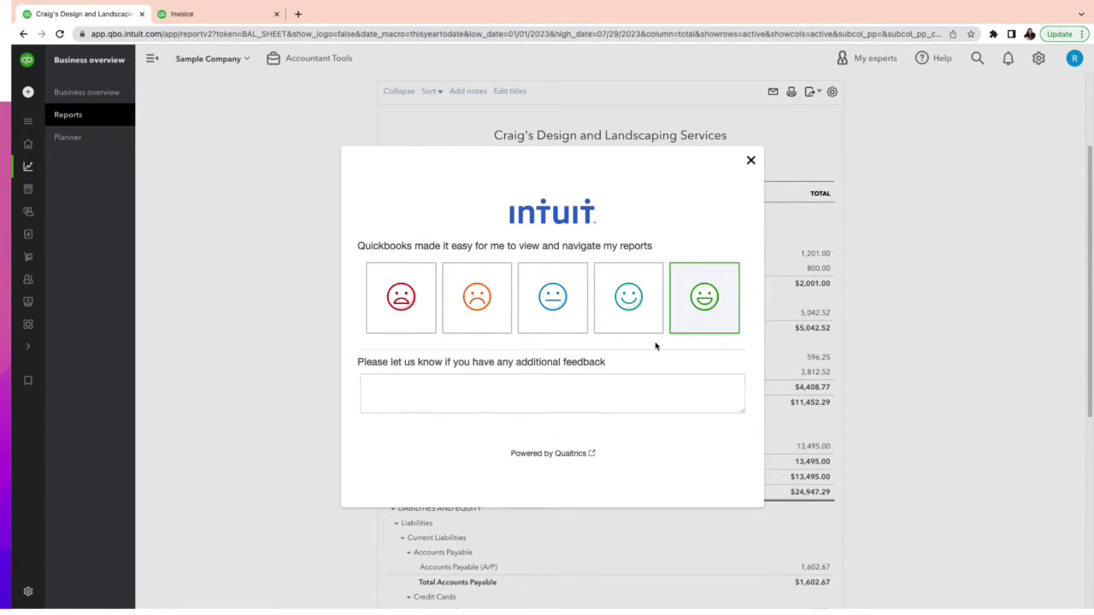
pyautogui.click(750, 161)
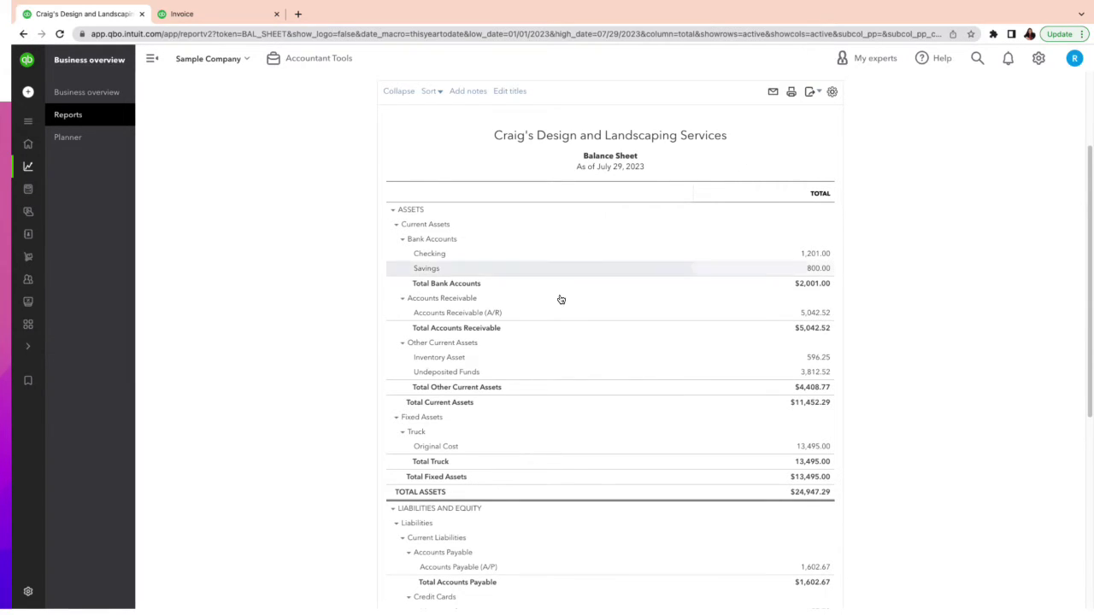
# - Leave the Balance Sheet and open the Accounts receivable aging detail report under Who owes you
pyautogui.scroll(4, 558, 300)
pyautogui.scroll(-1, 581, 320)
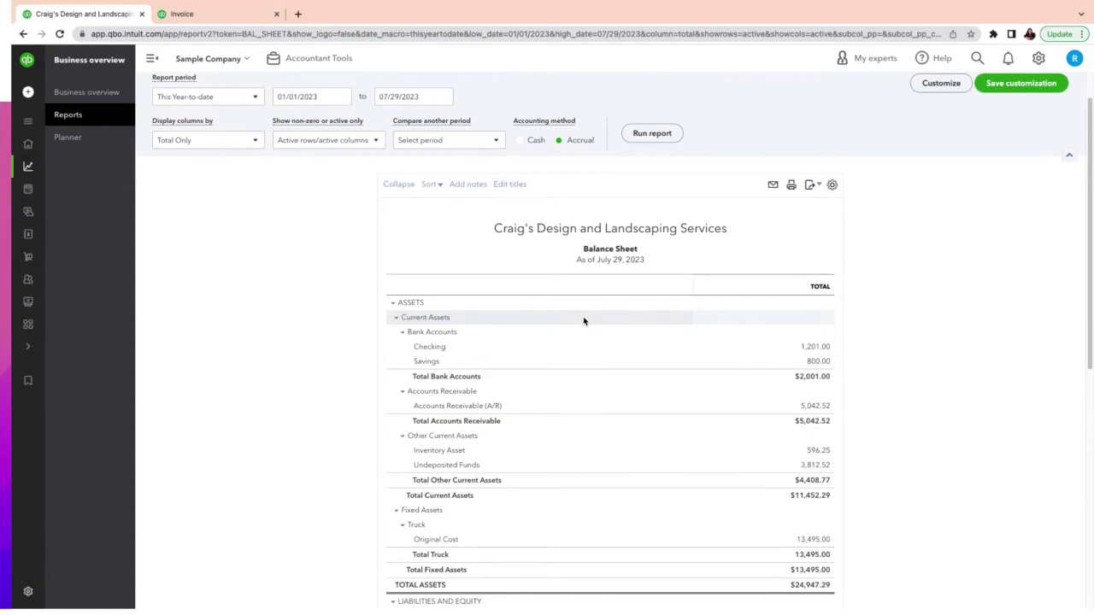
pyautogui.click(94, 122)
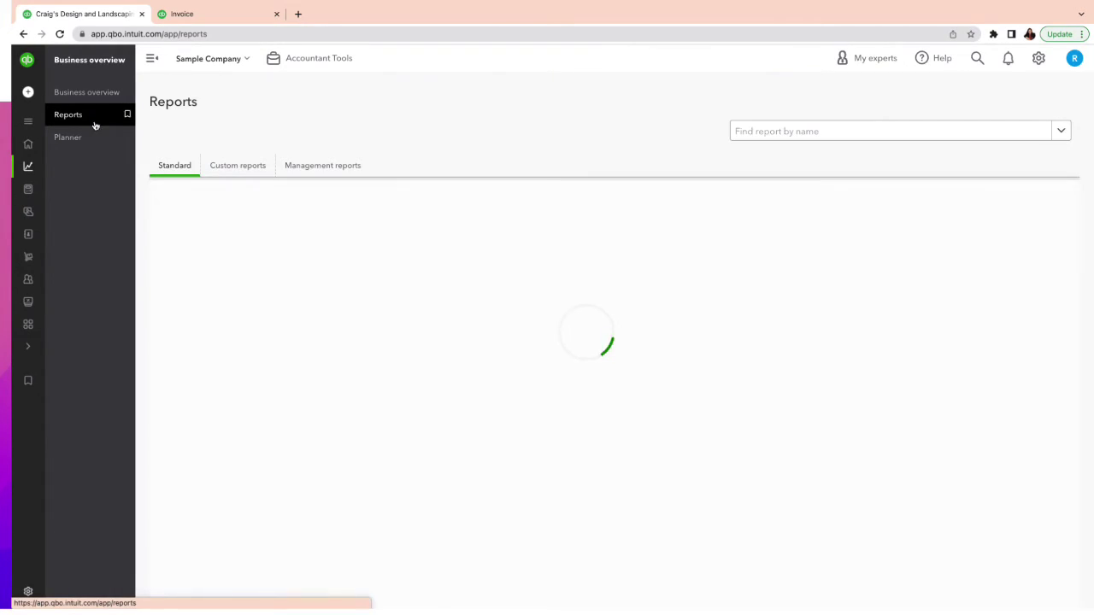
pyautogui.scroll(-3, 352, 506)
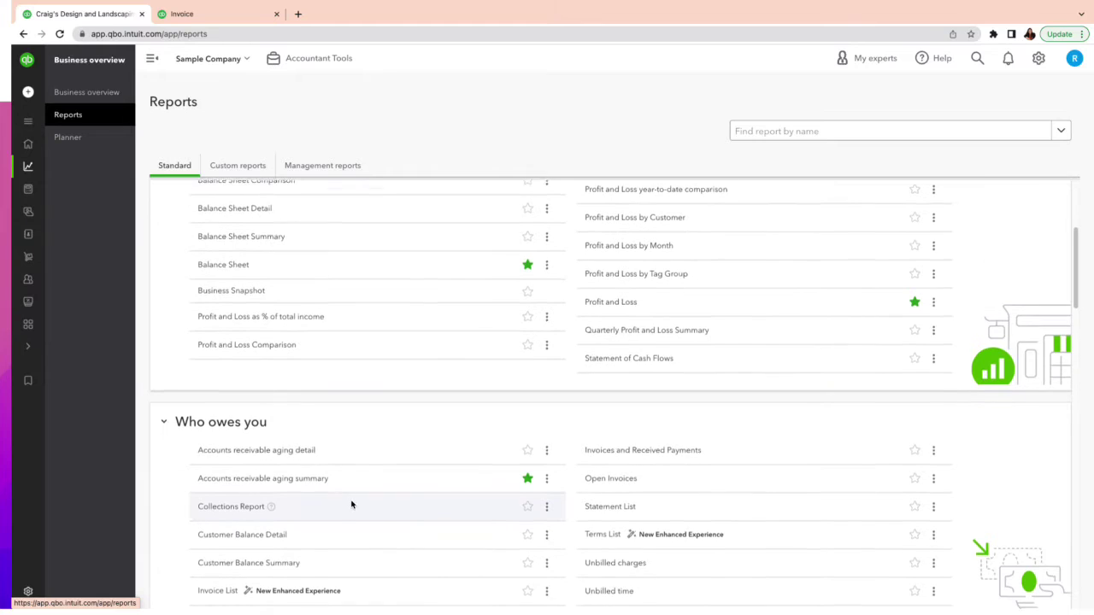
pyautogui.scroll(-1, 351, 505)
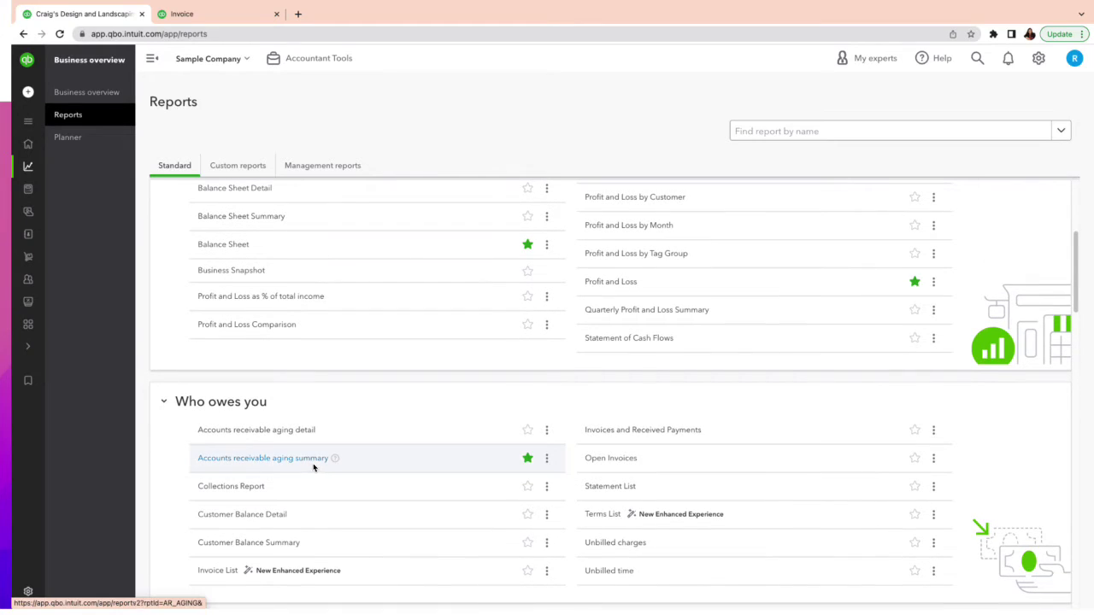
pyautogui.click(278, 431)
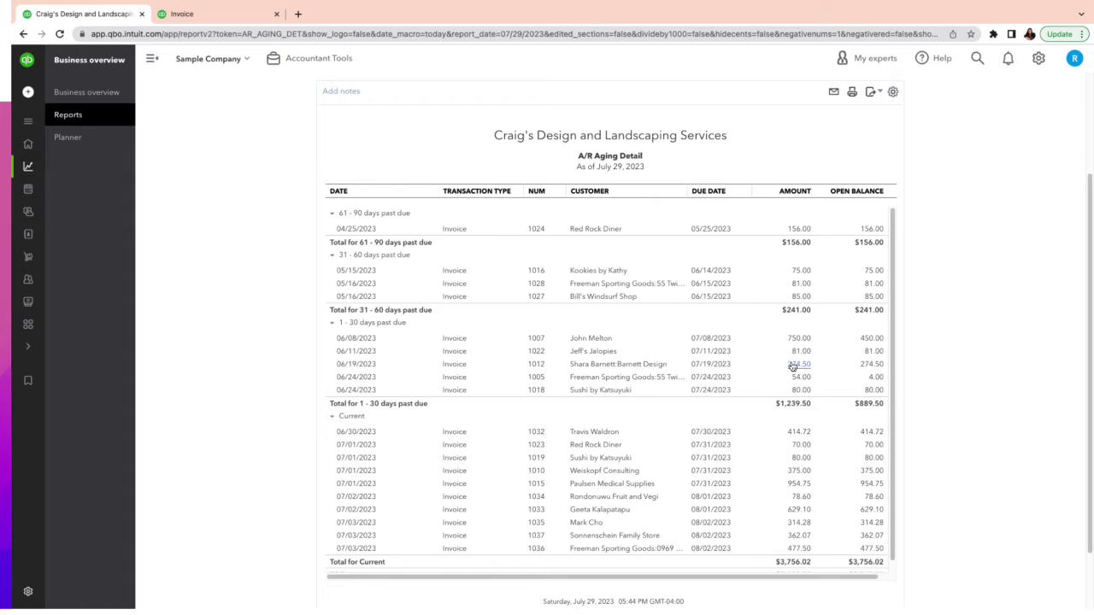
# - Open the 06/08/2023 invoice in the 1 - 30 days past due group and set its Design line amount to 800
pyautogui.click(802, 340)
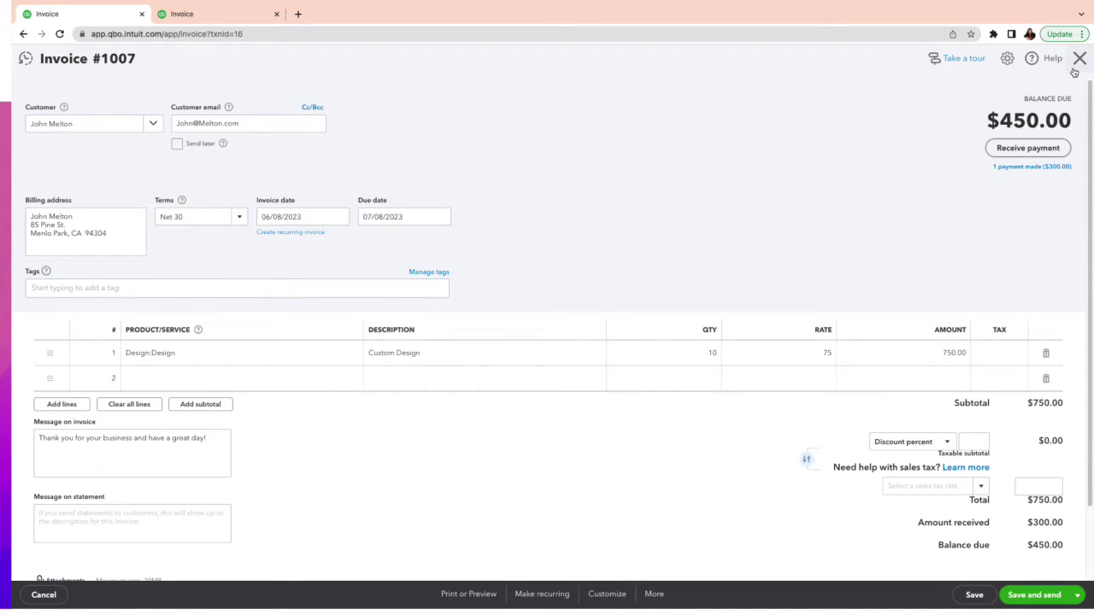
pyautogui.click(955, 354)
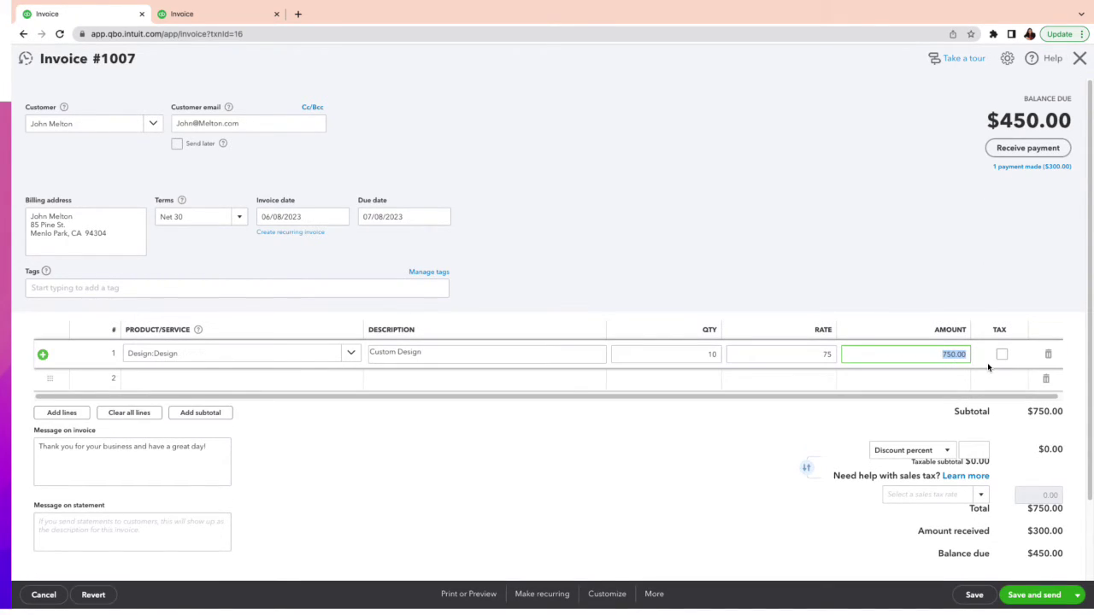
pyautogui.write('800')
pyautogui.click(656, 479)
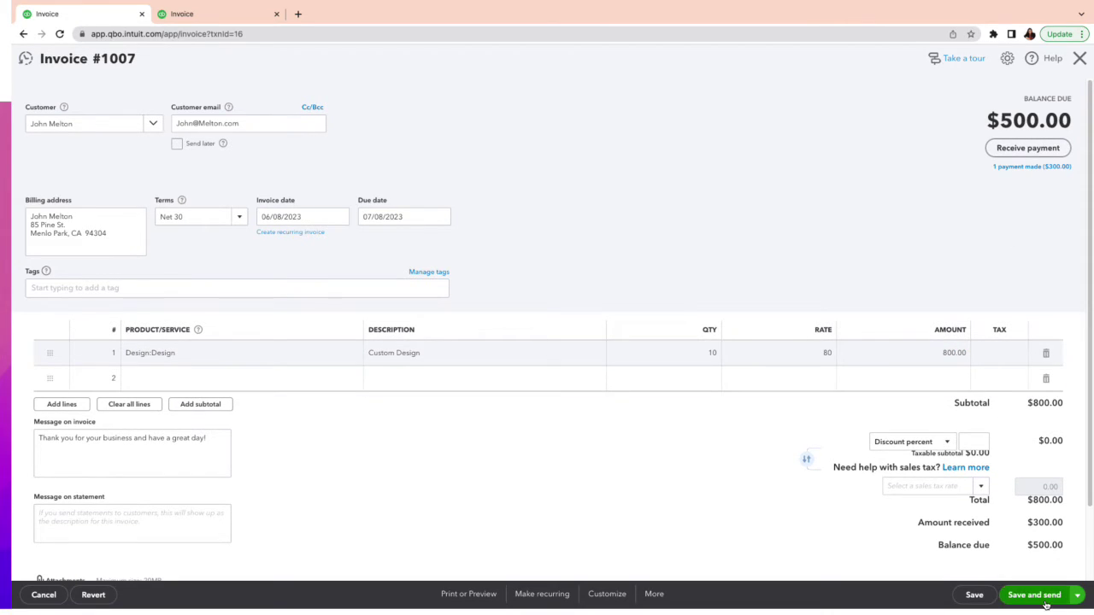
# - Save the edited 06/08/2023 invoice, agree to modify the linked transaction, accept the applied credit, and close the invoice
pyautogui.click(975, 595)
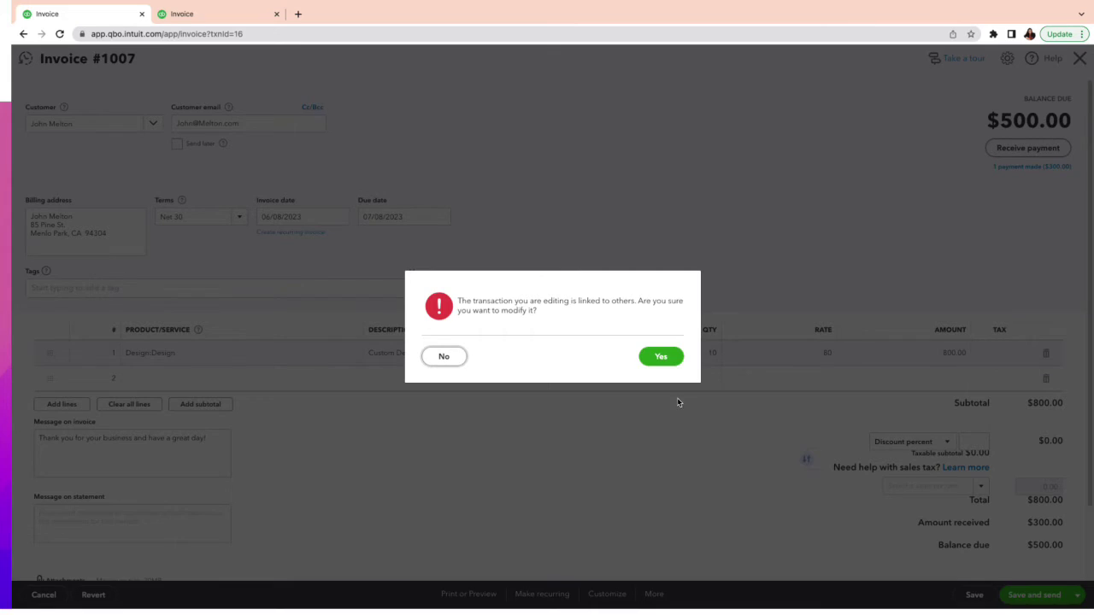
pyautogui.click(660, 358)
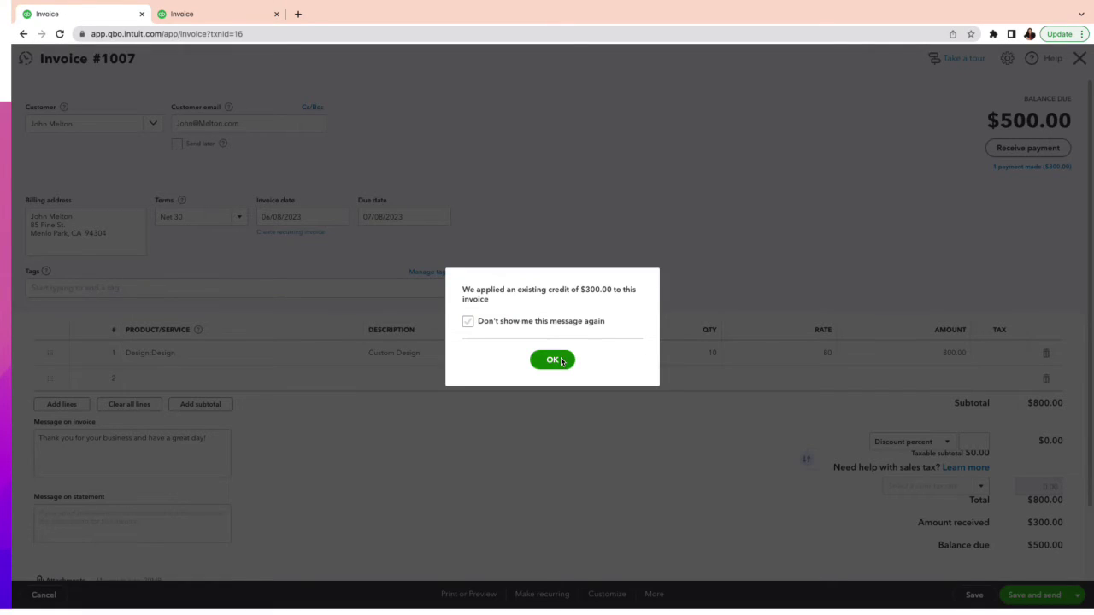
pyautogui.click(560, 368)
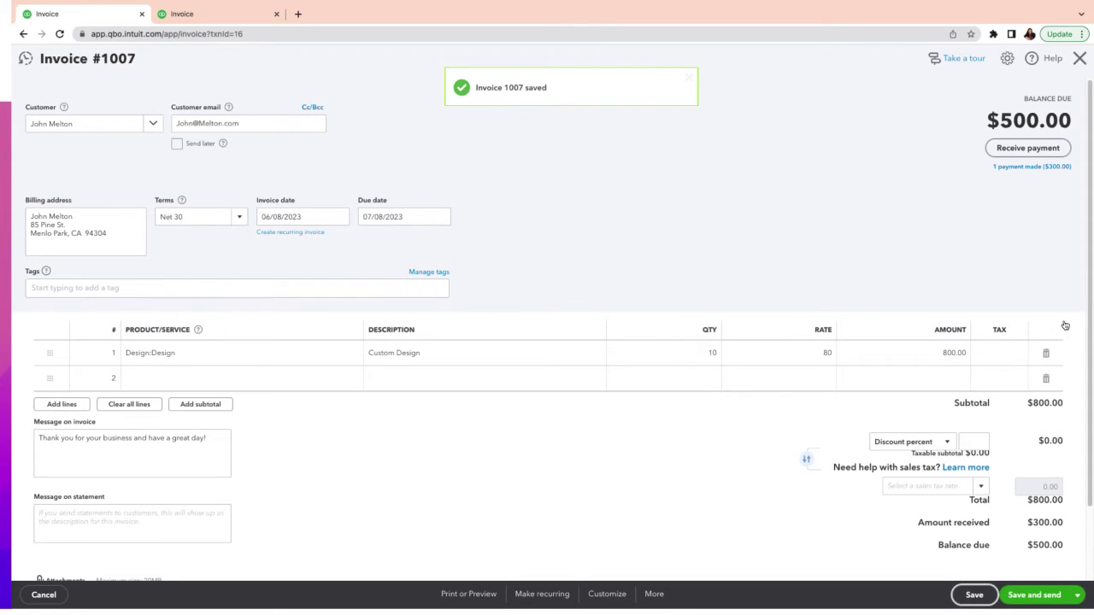
pyautogui.click(1079, 58)
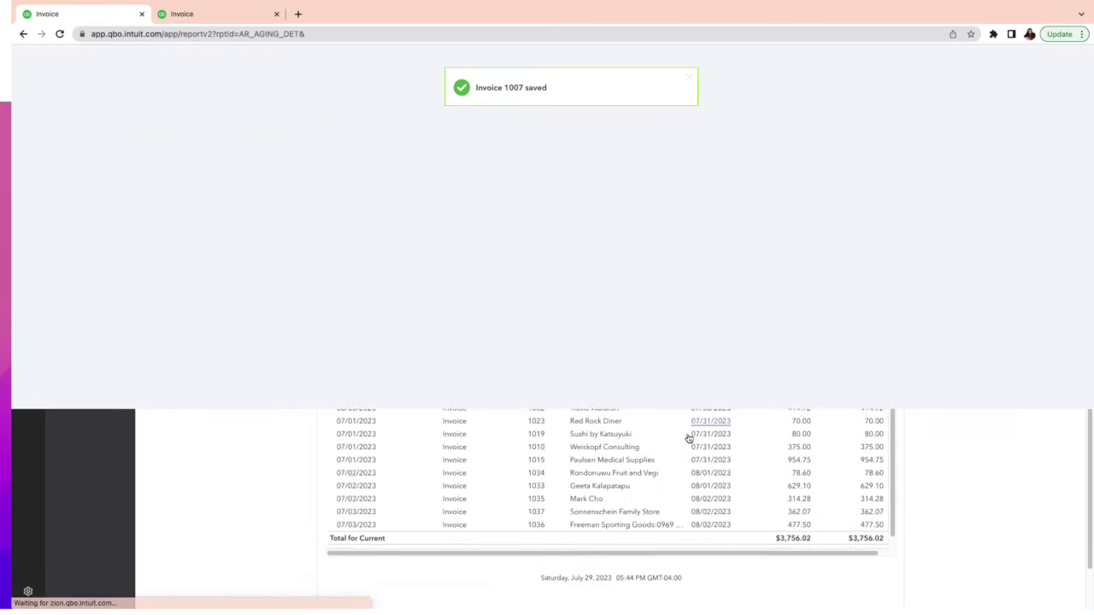